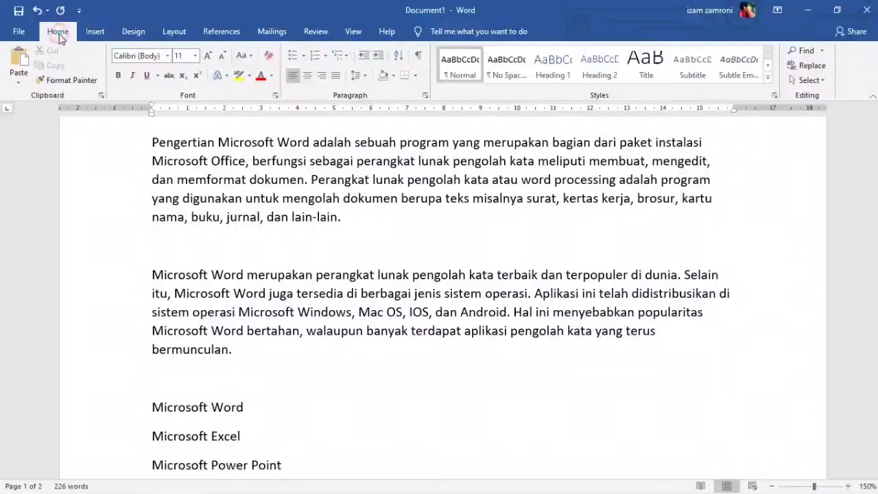
left_click(93, 34)
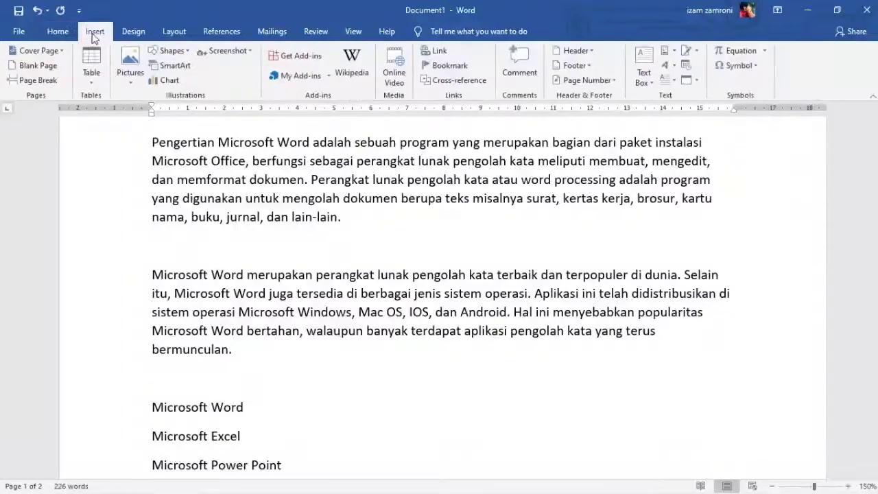
left_click(134, 32)
left_click(174, 33)
left_click(226, 33)
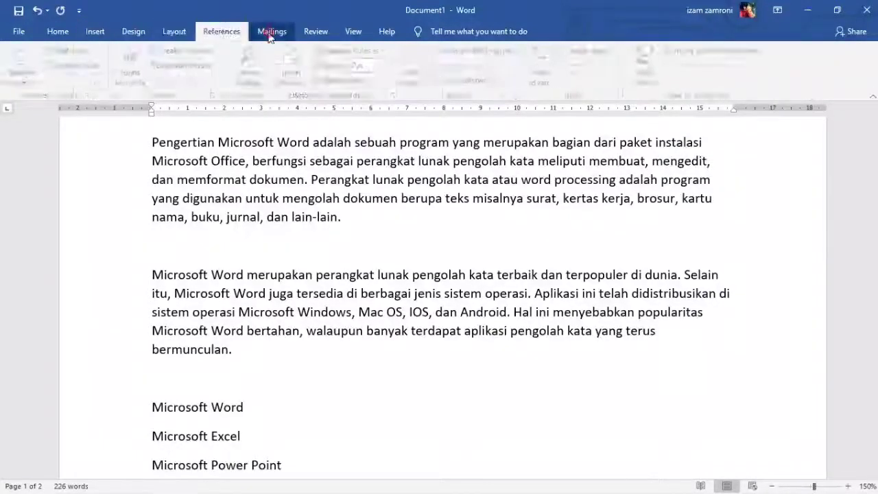
left_click(269, 35)
left_click(56, 33)
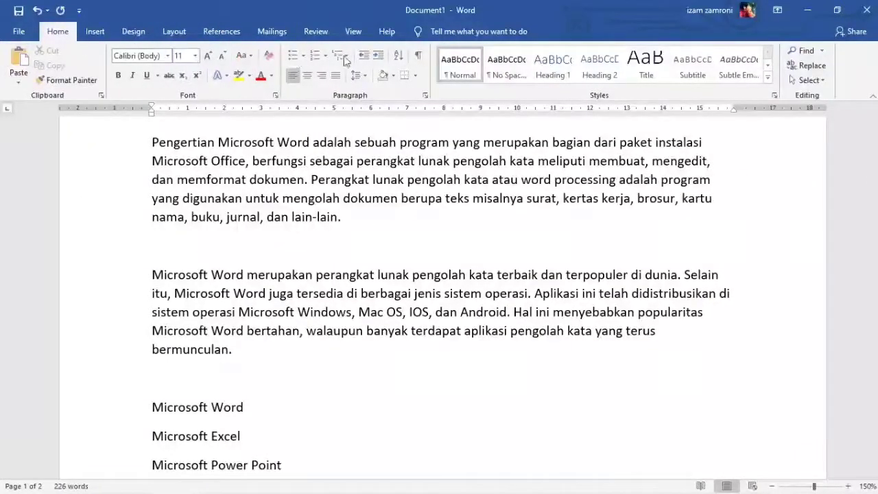
scroll(378, 236, "up", 1)
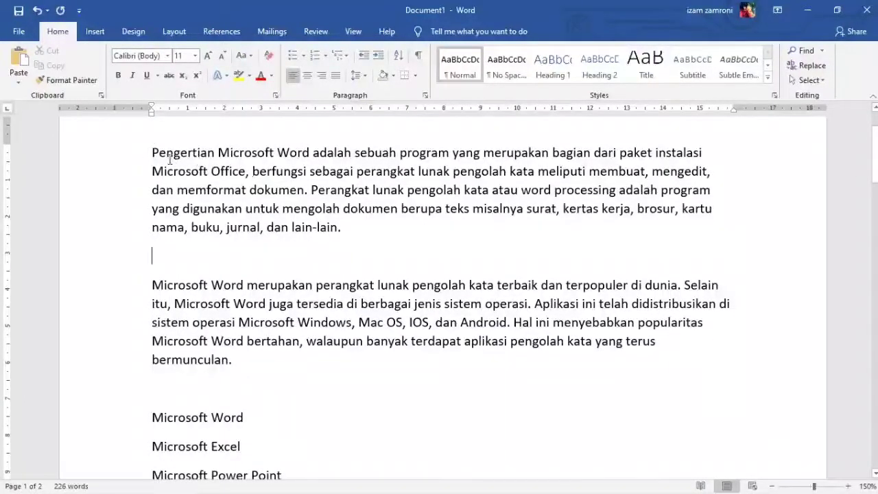
left_click_drag(154, 150, 299, 416)
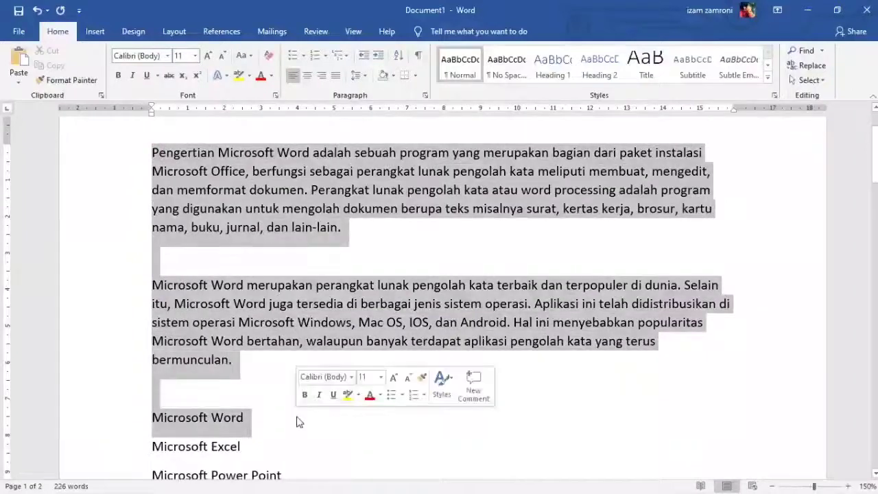
left_click(364, 303)
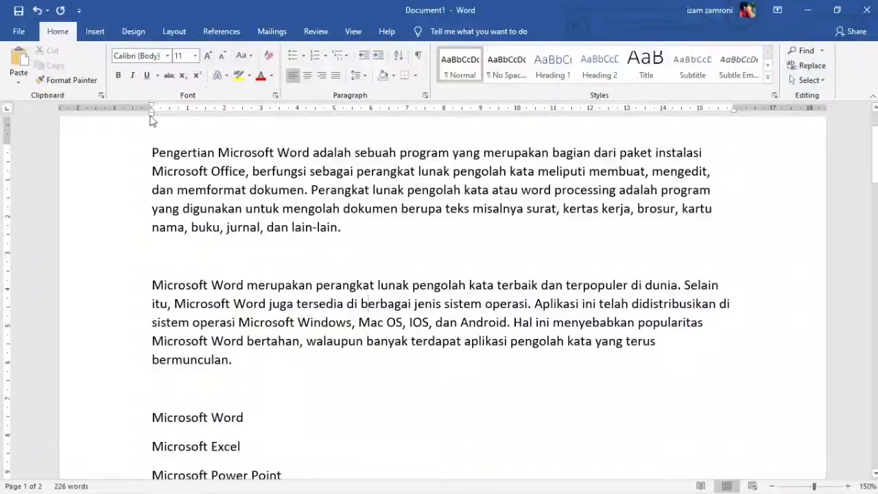
left_click(168, 56)
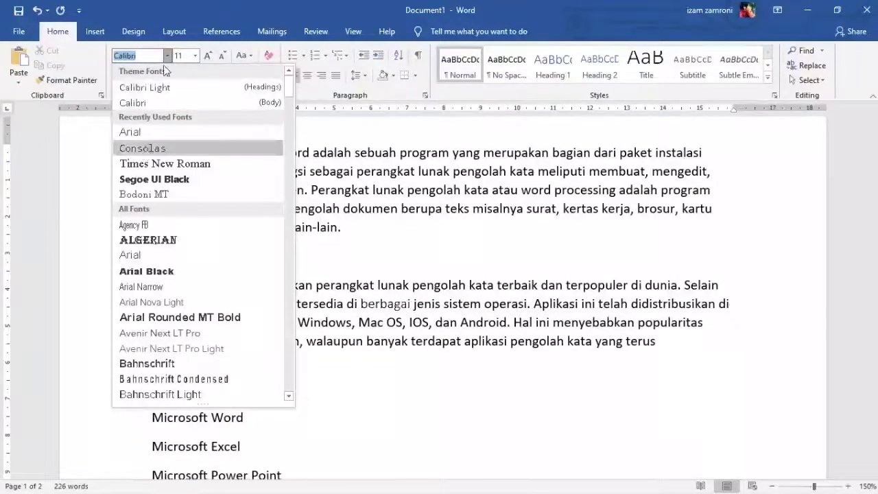
left_click(167, 58)
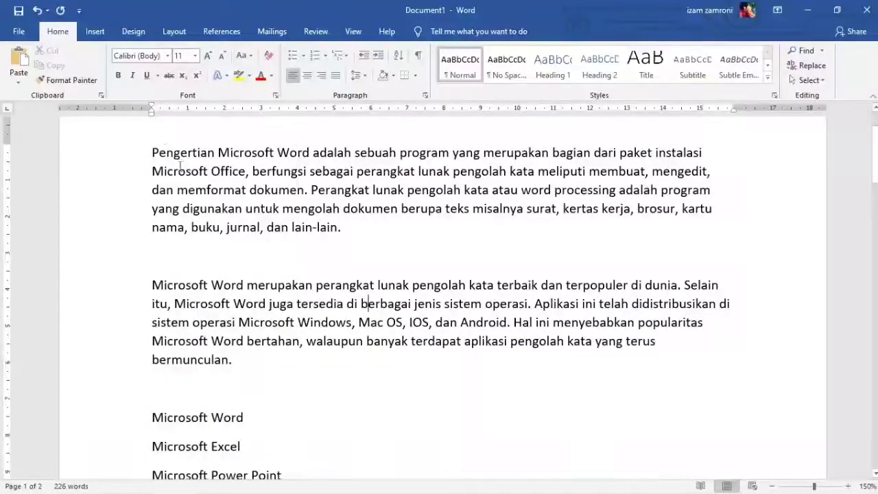
Step: Change the font of the first paragraph to Times New Roman
left_click_drag(149, 150, 347, 229)
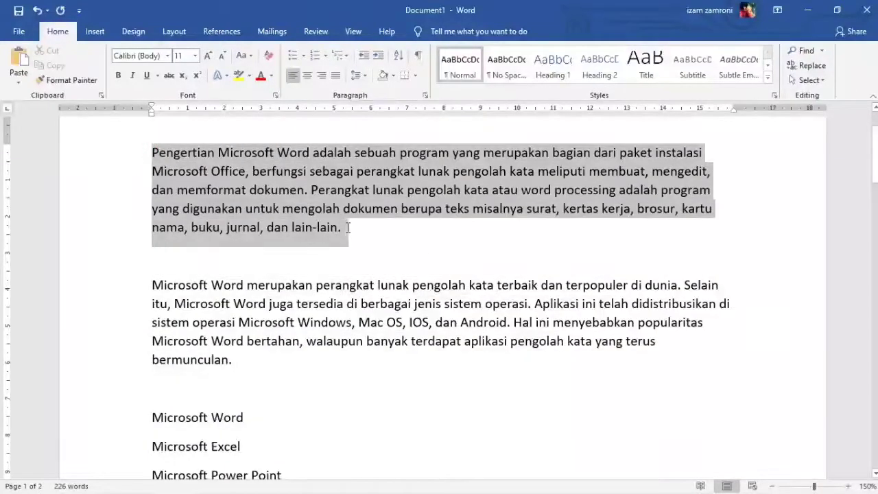
left_click(167, 56)
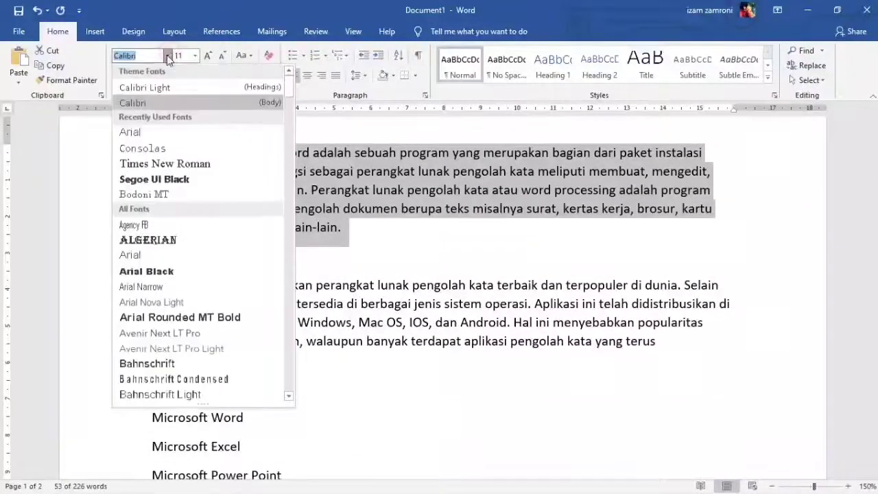
left_click(165, 165)
left_click(336, 235)
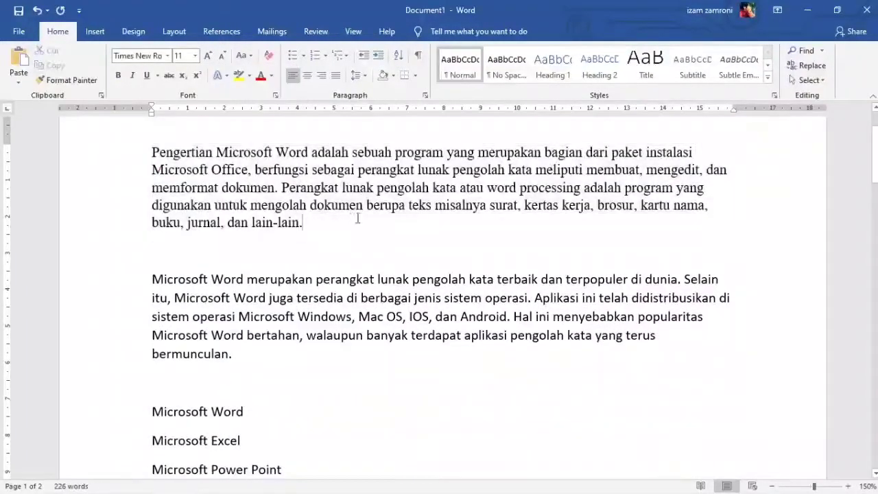
Step: Set the font size of the whole first paragraph to 12
left_click_drag(149, 153, 247, 188)
left_click(290, 192)
left_click(195, 56)
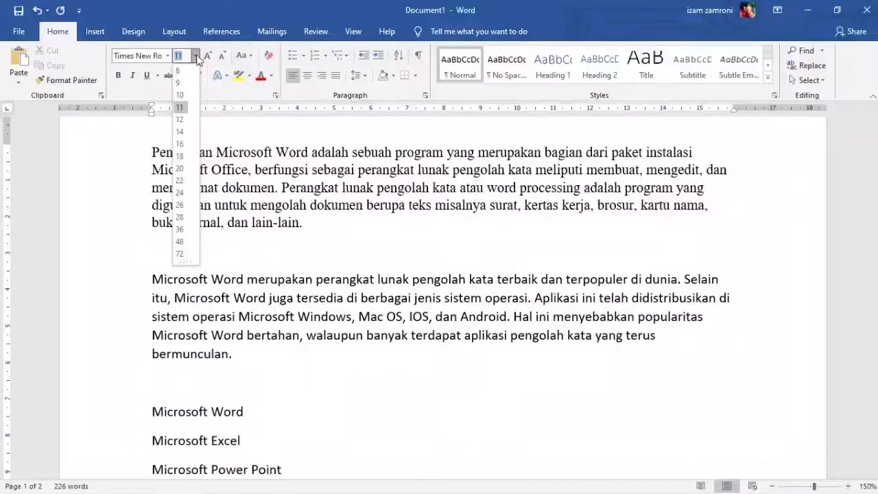
left_click(470, 266)
mouse_move(320, 227)
left_mouse_down()
mouse_move(152, 202)
mouse_move(151, 152)
mouse_move(293, 168)
mouse_move(309, 229)
left_mouse_up()
left_click(195, 59)
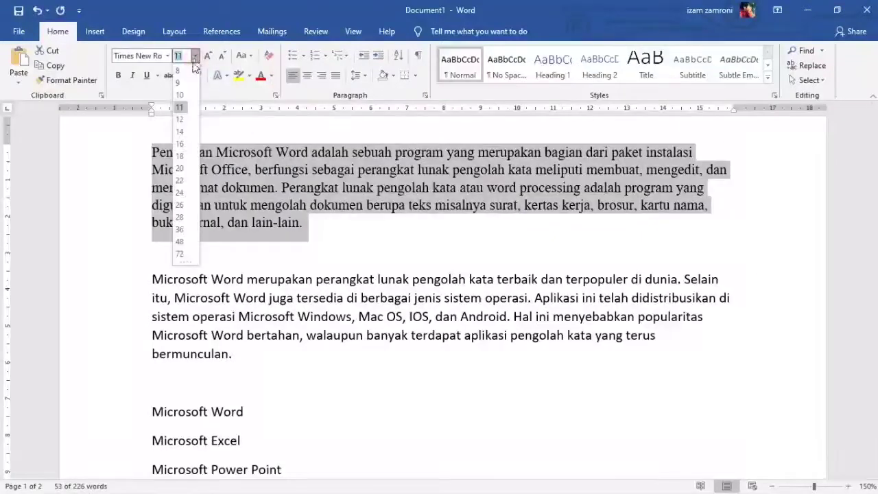
left_click(182, 122)
key("Right")
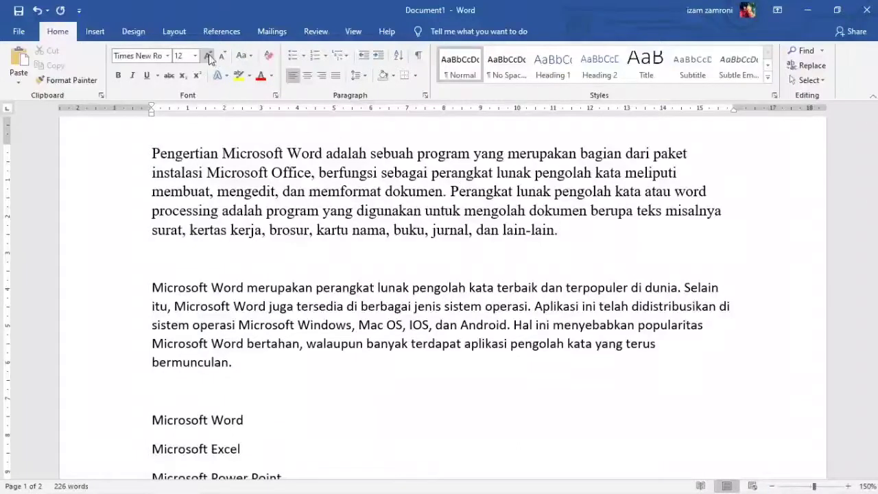
Step: Increase the first paragraph's font size in three increments to 18
left_click_drag(649, 239, 144, 160)
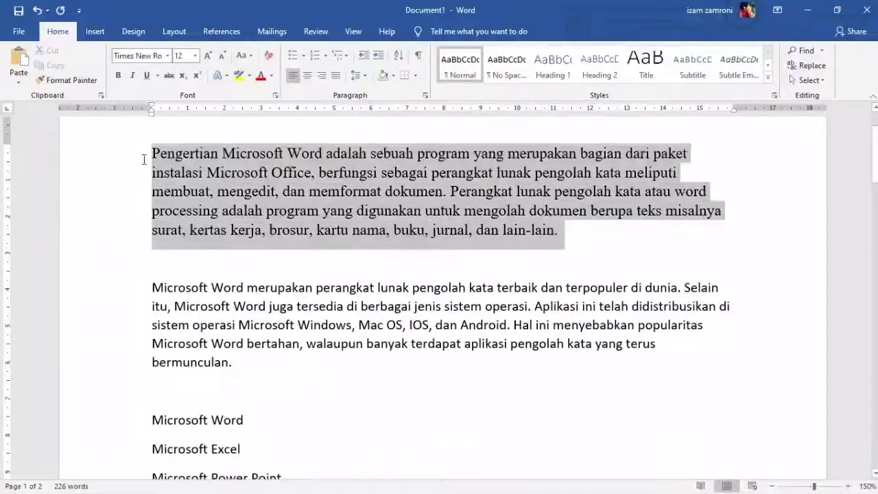
left_click(207, 56)
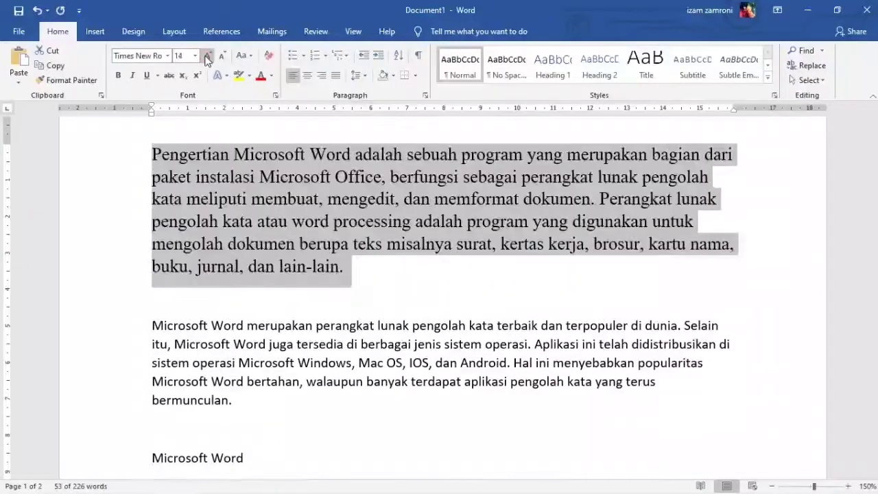
left_click(206, 56)
left_click(207, 56)
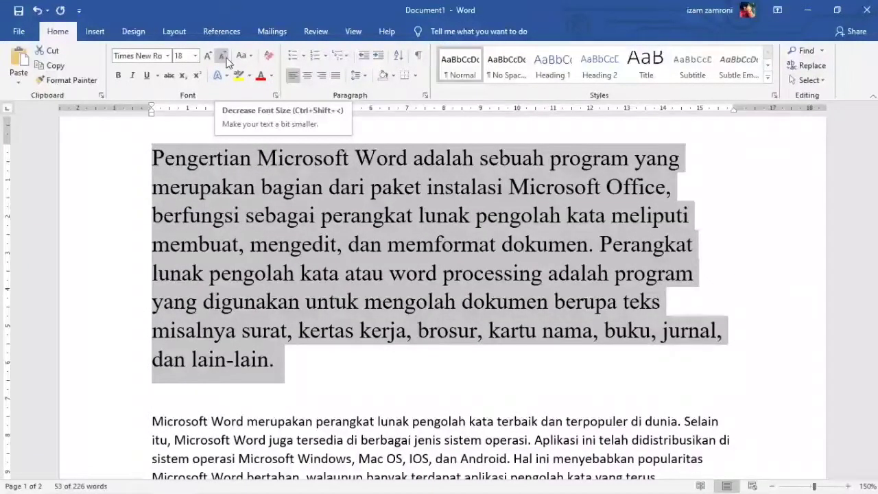
Step: Decrease the first paragraph's font size stepwise and set it back to 12
left_click(226, 60)
left_click(226, 60)
left_click(227, 60)
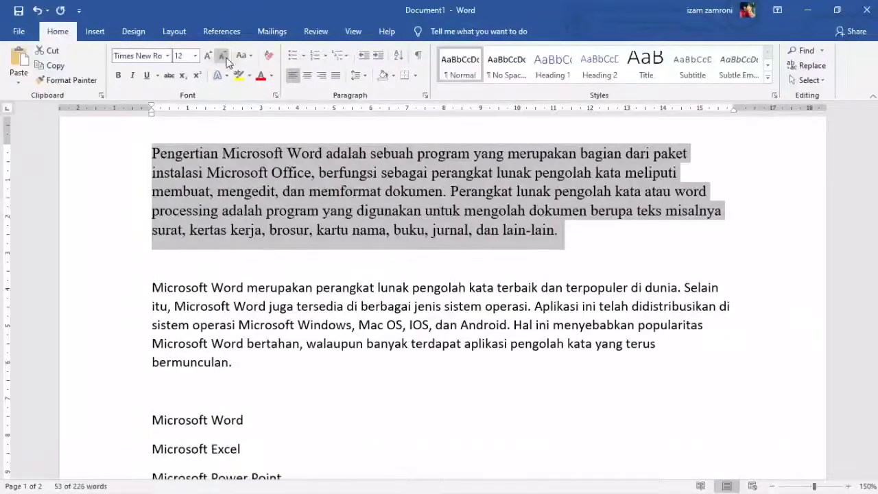
left_click(226, 60)
left_click(206, 58)
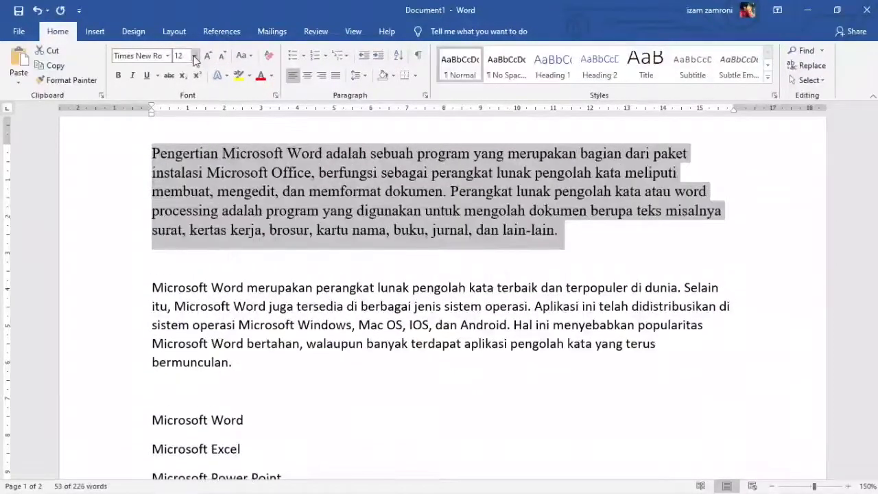
left_click(196, 56)
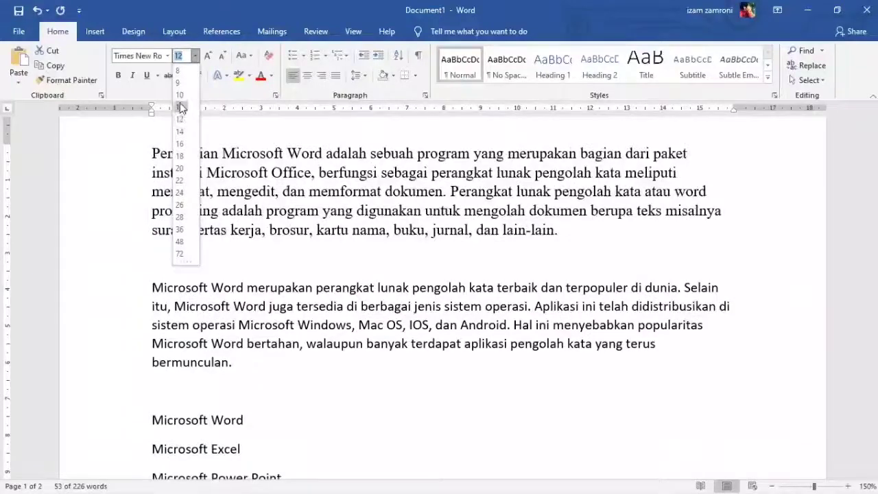
left_click(180, 121)
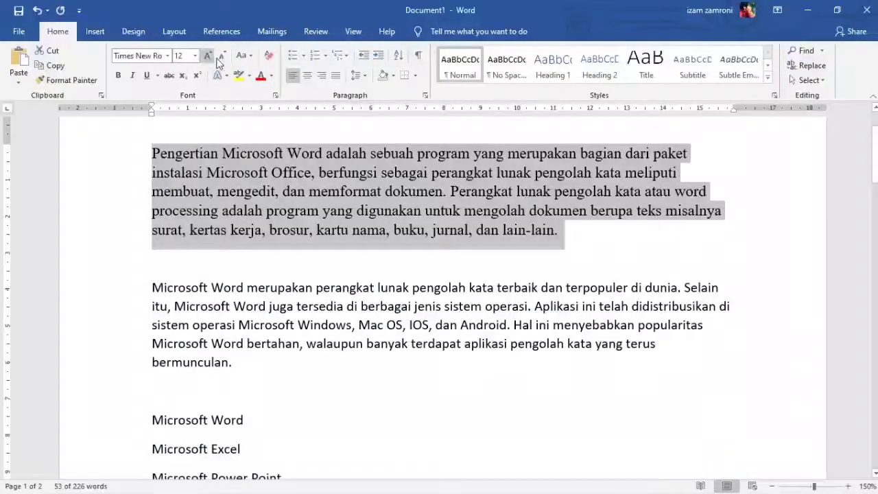
left_click(344, 209)
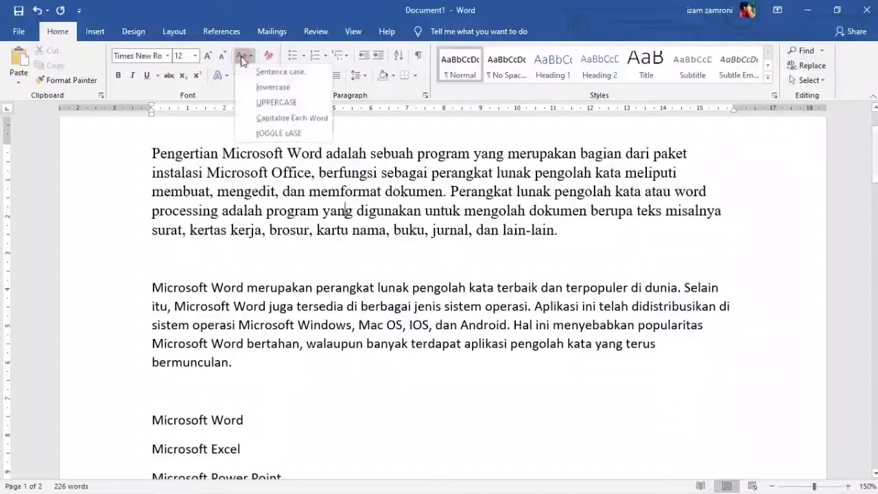
Step: Change the case of the first paragraph to Capitalize Each Word
left_click(241, 55)
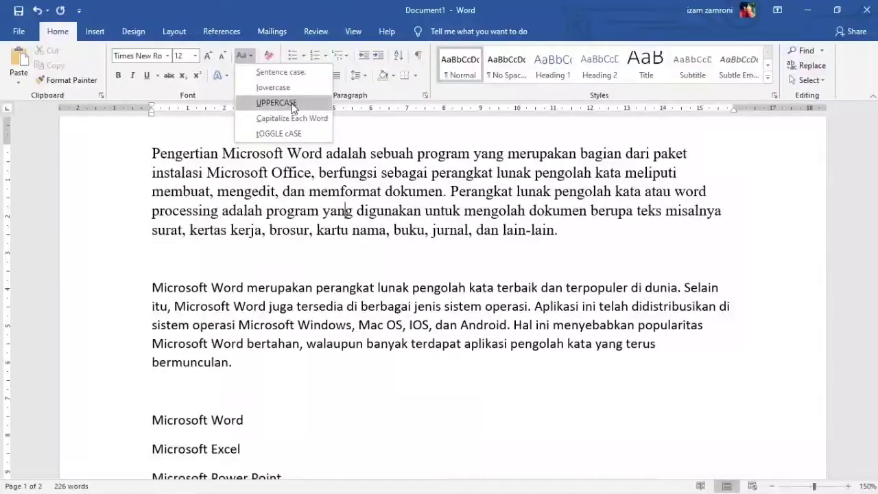
left_click(152, 152)
left_click_drag(152, 152, 595, 229)
left_click(243, 55)
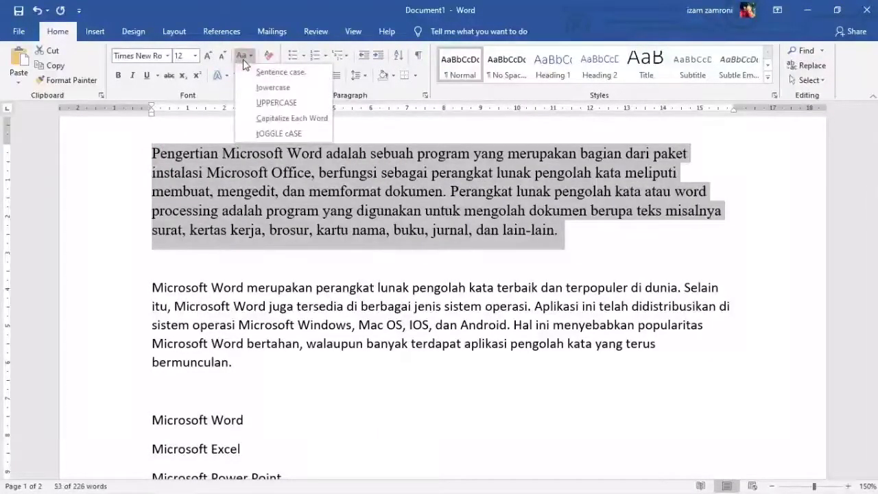
left_click(282, 119)
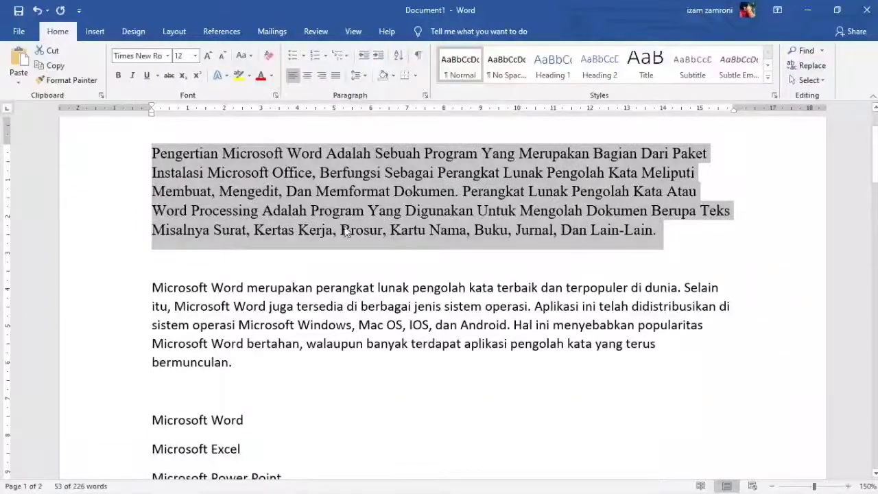
left_click(382, 155)
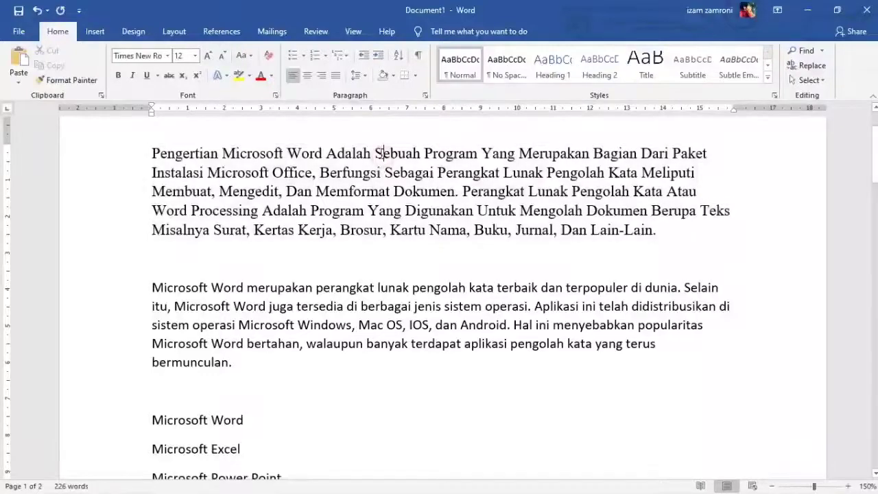
left_click_drag(337, 153, 327, 153)
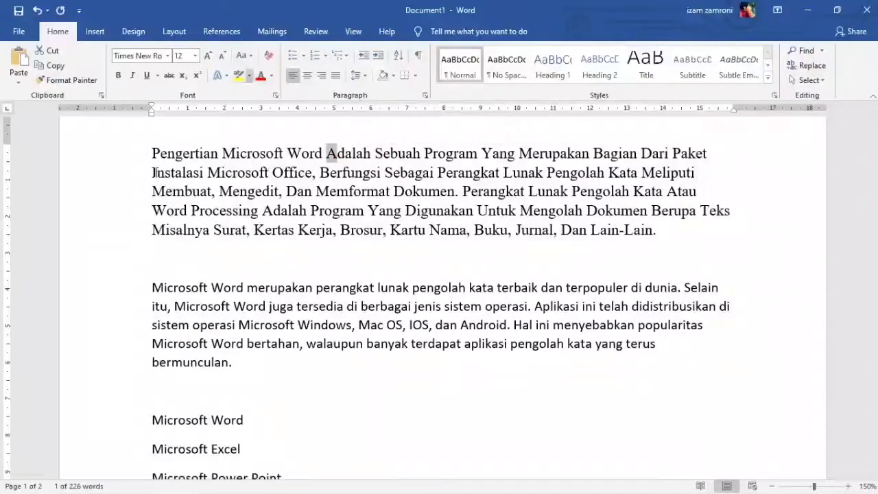
Step: Change the case of the whole first paragraph to Sentence case
left_click_drag(150, 147, 728, 243)
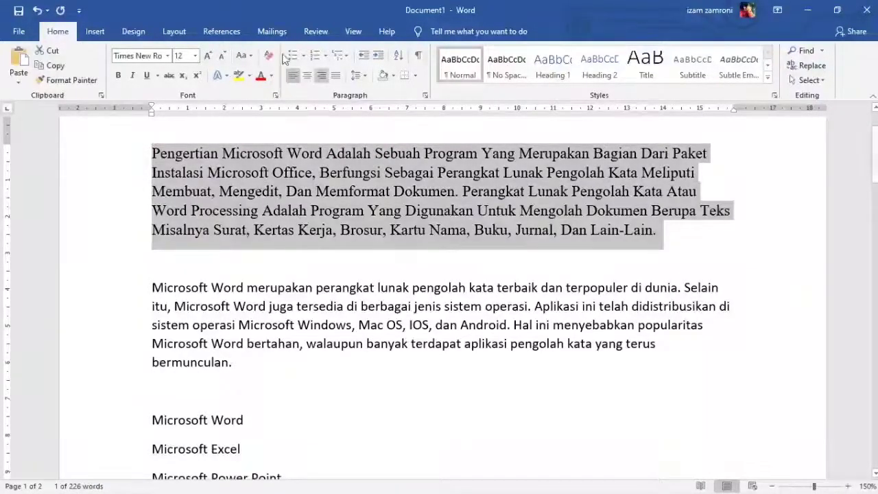
left_click(244, 55)
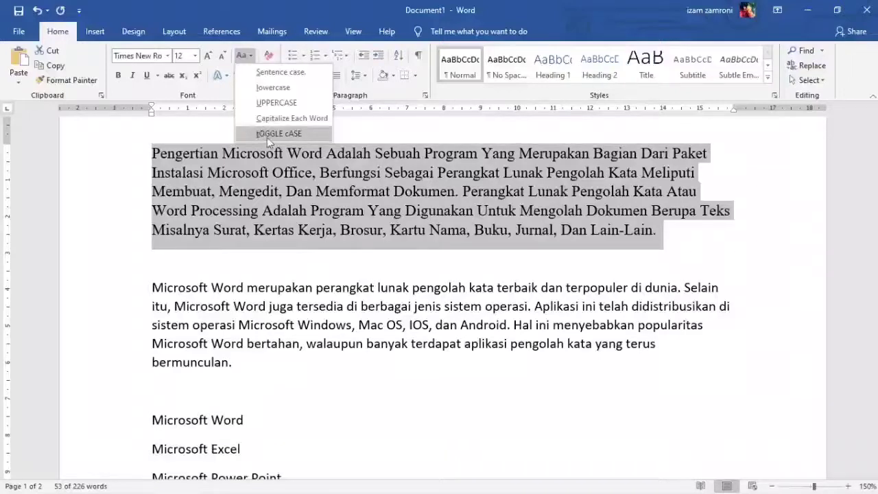
left_click(275, 72)
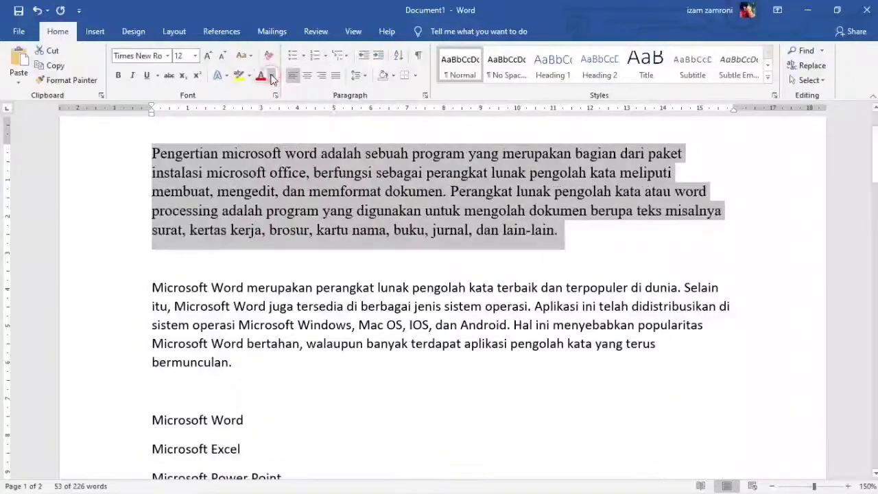
left_click(281, 192)
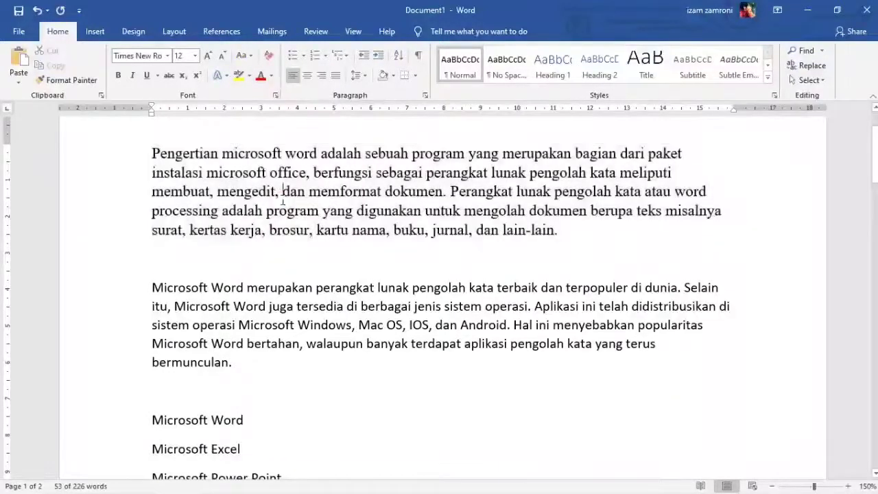
left_click(241, 54)
left_click(241, 55)
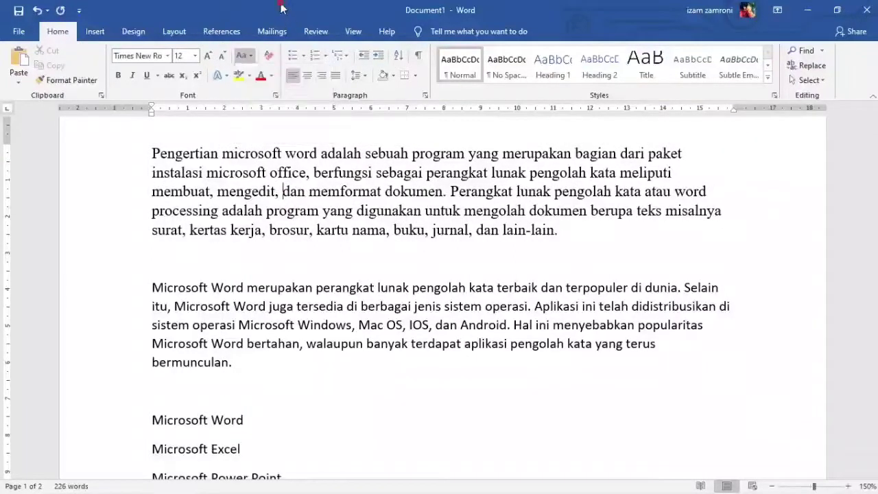
Step: Make the word "Pengertian" at the start of the first paragraph bold
left_click_drag(151, 153, 218, 154)
left_click(118, 76)
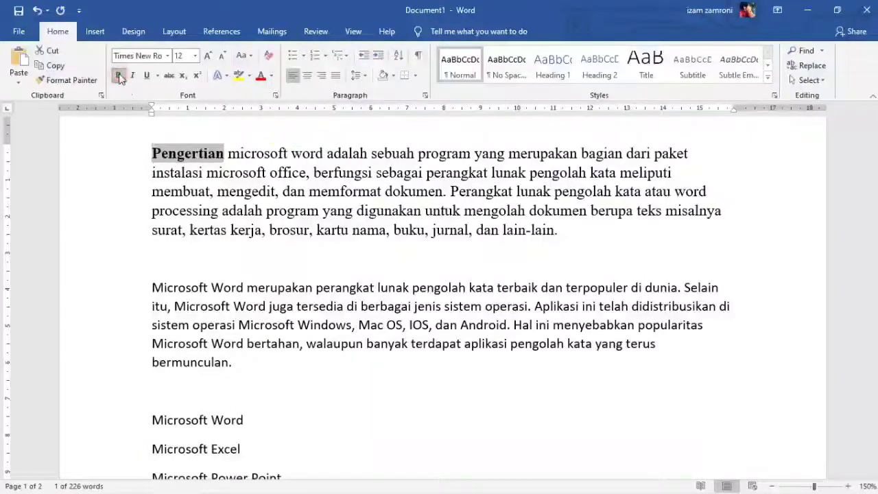
left_click(257, 172)
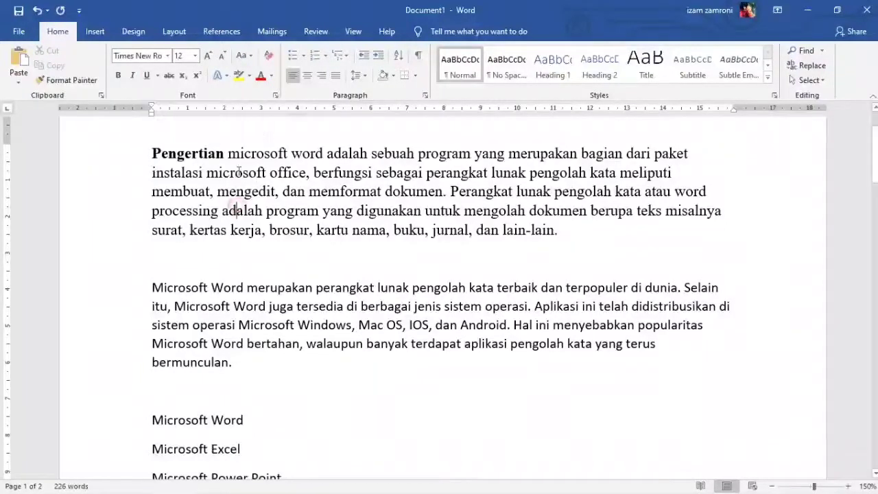
Step: Italicize the words "microsoft word" in the first line of the first paragraph
left_click_drag(229, 150, 288, 160)
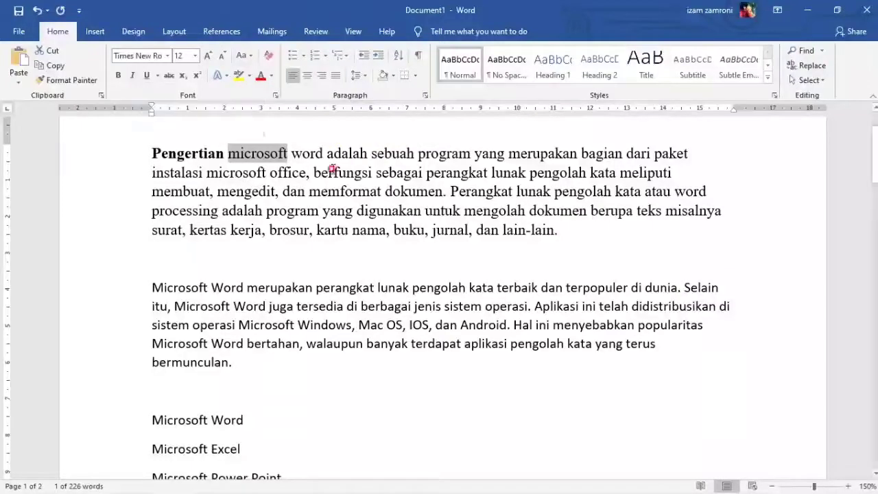
left_click_drag(324, 153, 229, 154)
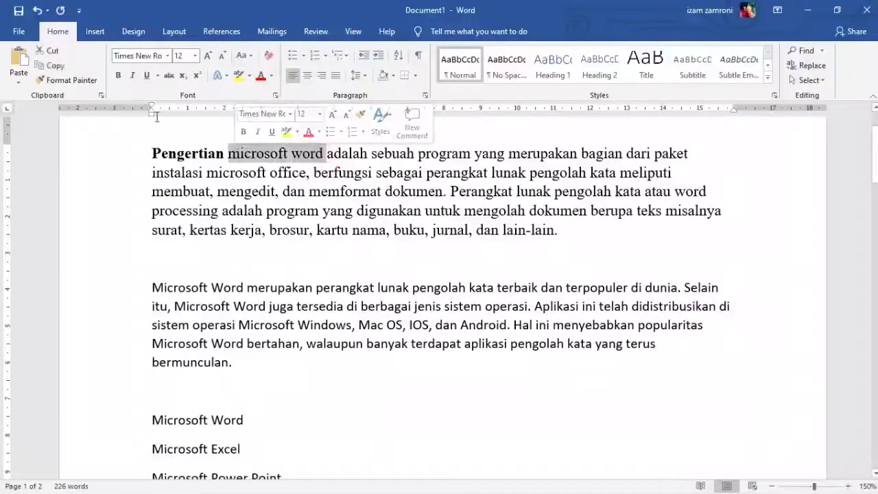
left_click(132, 76)
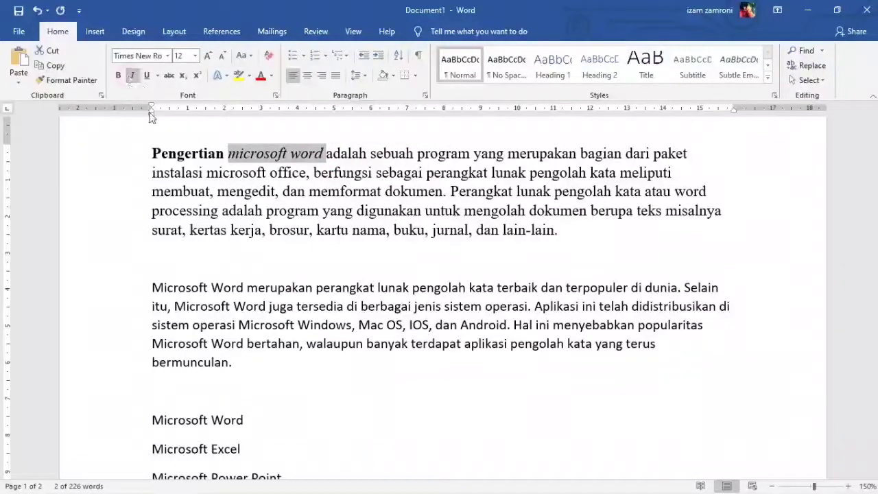
left_click(450, 232)
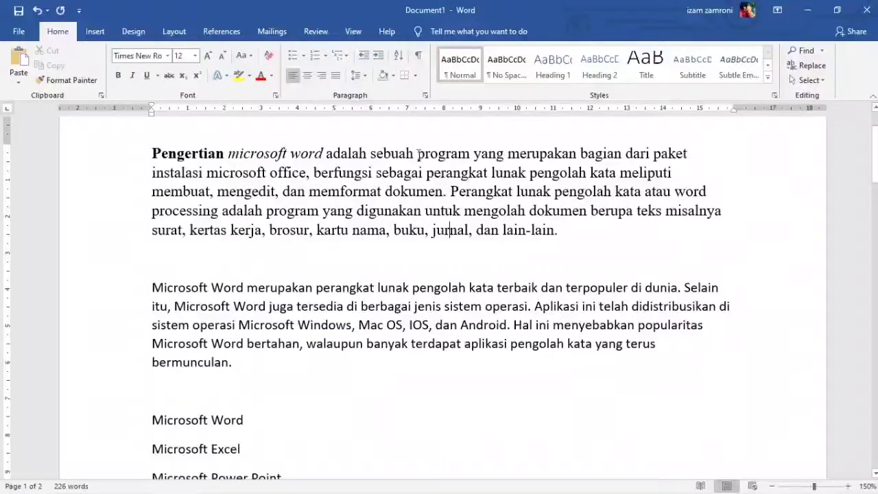
Step: Underline the word "program" in the first line of the first paragraph
left_click_drag(418, 153, 473, 155)
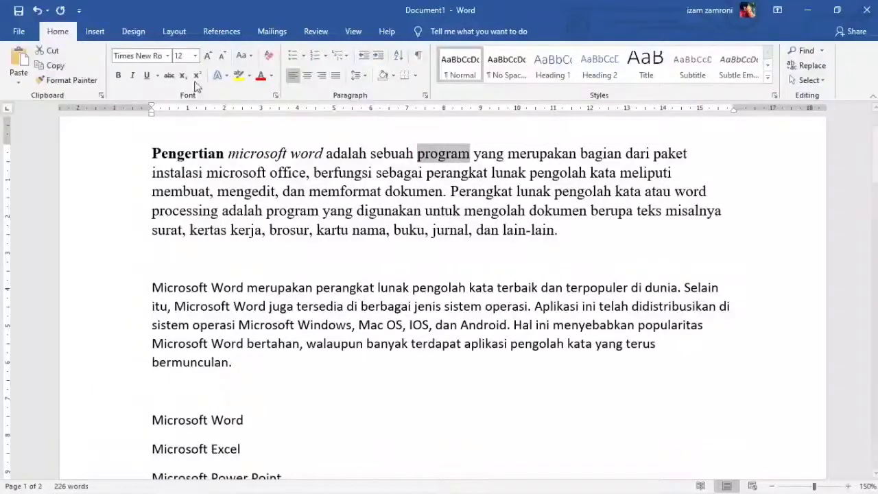
left_click(146, 75)
left_click(560, 218)
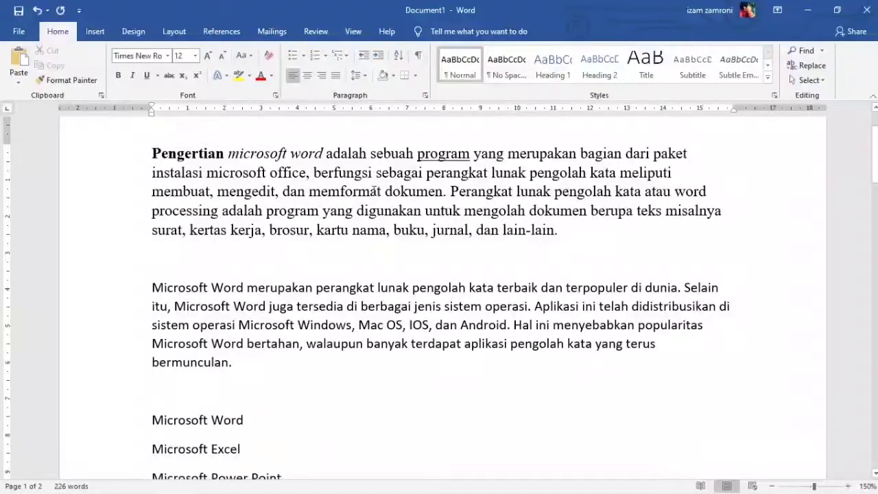
Step: Apply strikethrough to the word "Perangkat" in the third line of the first paragraph
left_click_drag(451, 191, 512, 192)
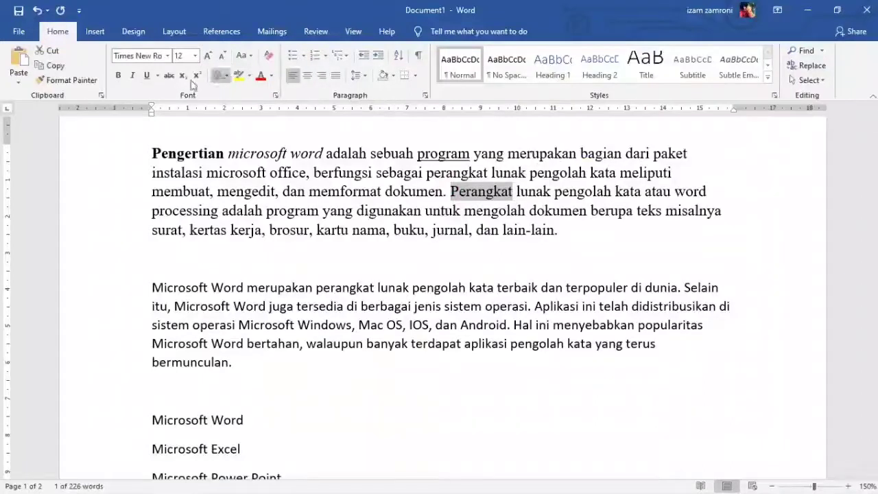
left_click(169, 76)
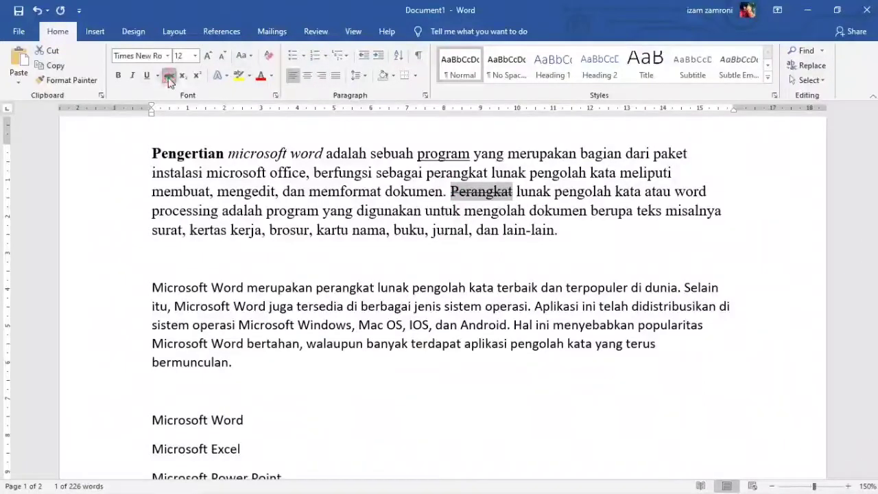
left_click(652, 254)
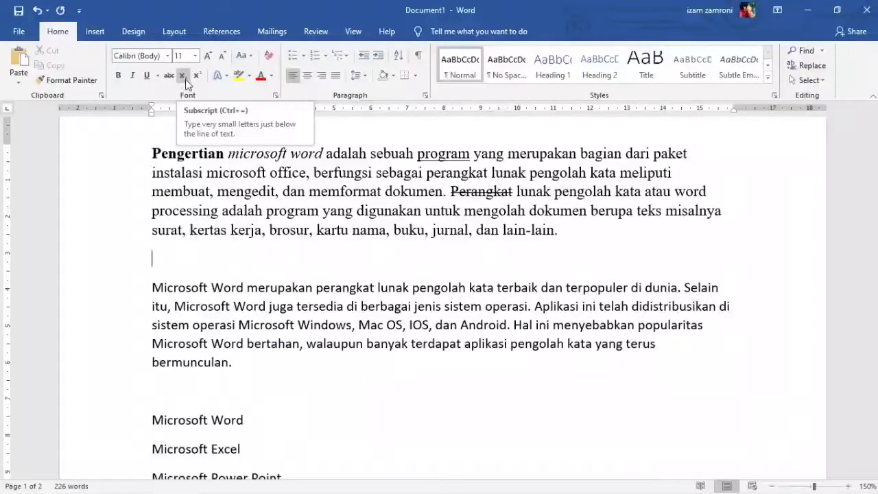
Step: Insert the subscript text "kata" directly after "mengolah" in the first paragraph
left_click(578, 238)
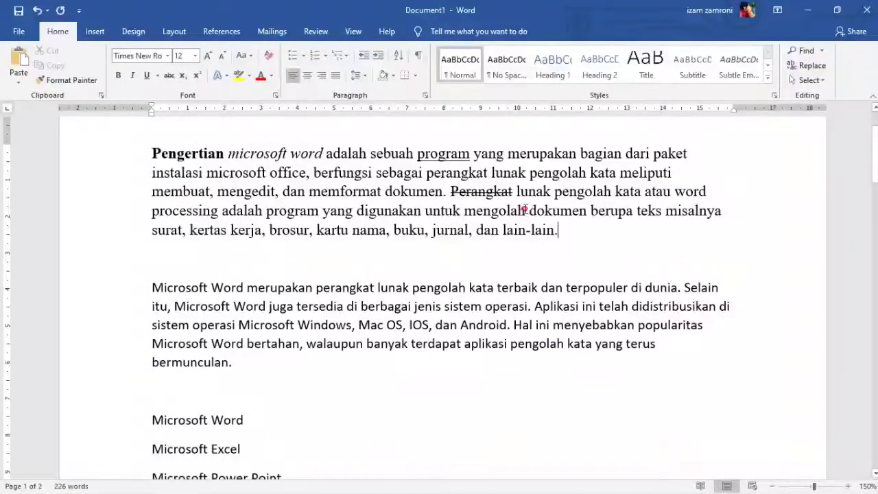
left_click(182, 76)
type("kata")
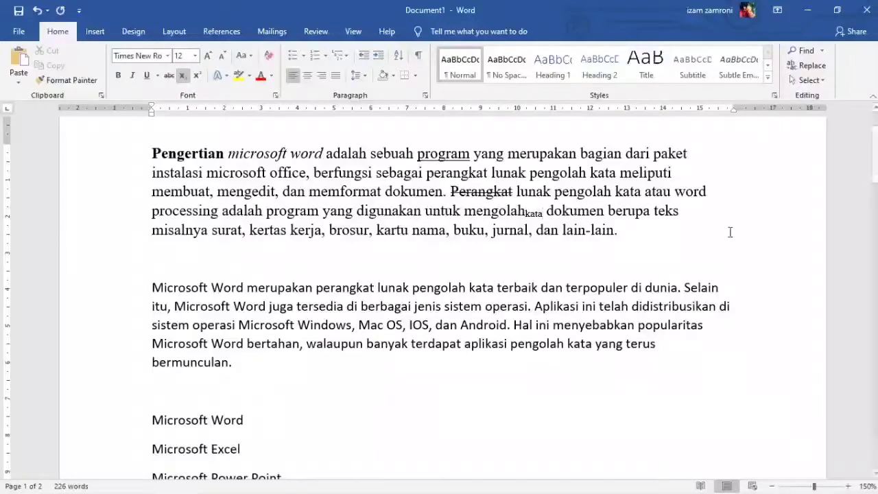
left_click(715, 255)
Step: Add a 2 with a superscript 2 after "lain-lain." at the end of the first paragraph
left_click(657, 226)
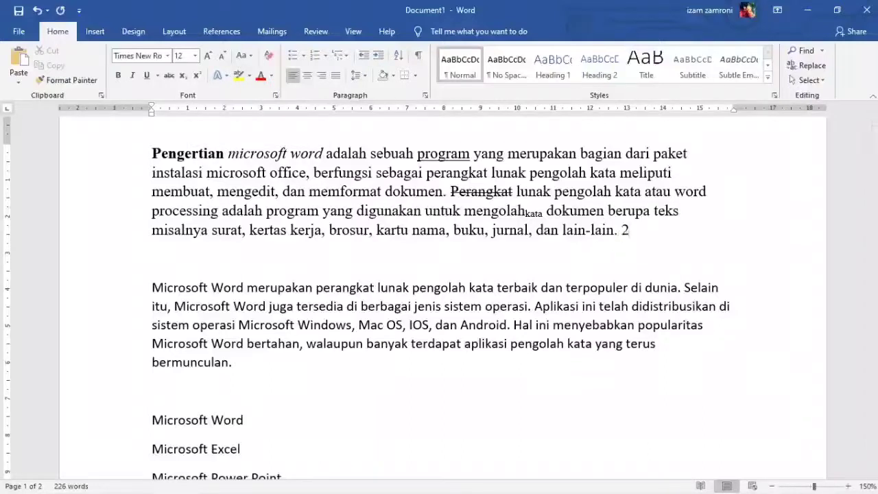
type("2")
left_click(197, 77)
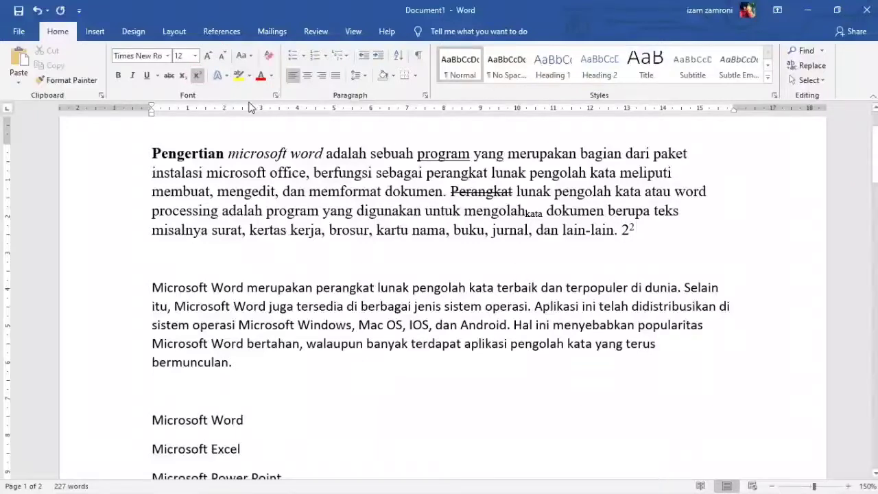
left_click(202, 80)
left_click_drag(630, 229, 635, 230)
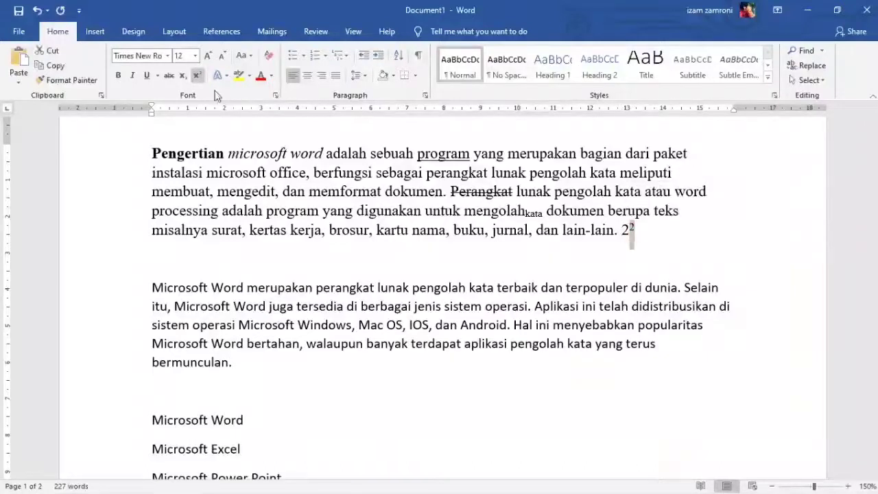
left_click(687, 222)
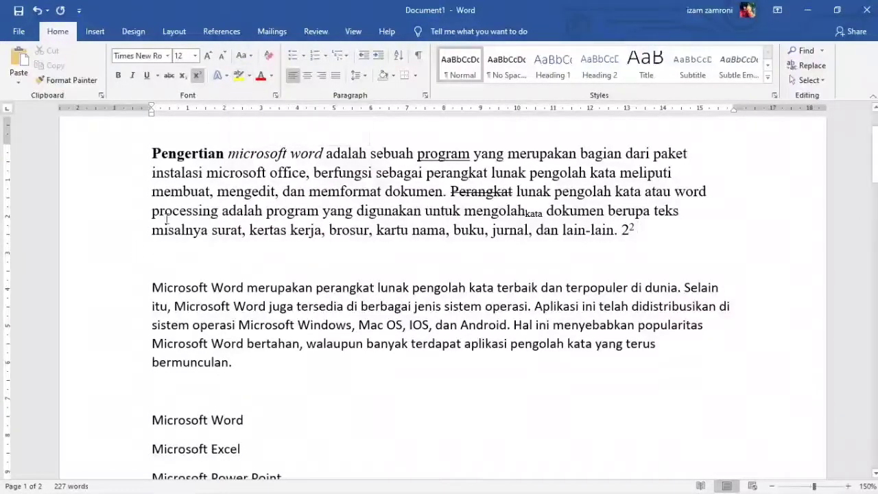
Step: Highlight the word "processing" in the first paragraph in yellow
left_click_drag(149, 209, 218, 210)
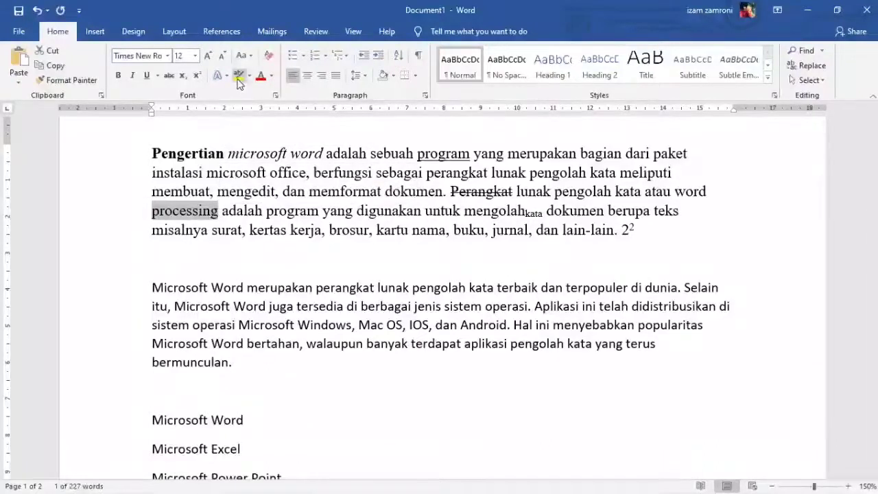
left_click(238, 78)
left_click(284, 268)
left_click(165, 209)
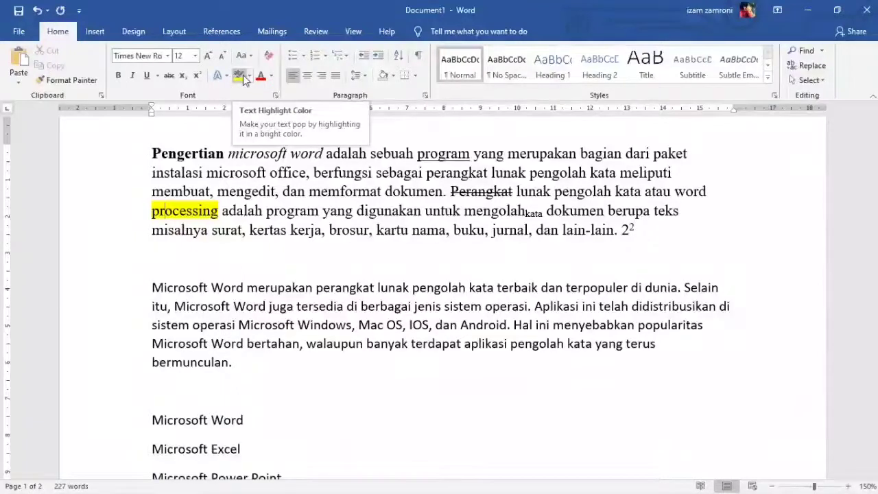
left_click(491, 229)
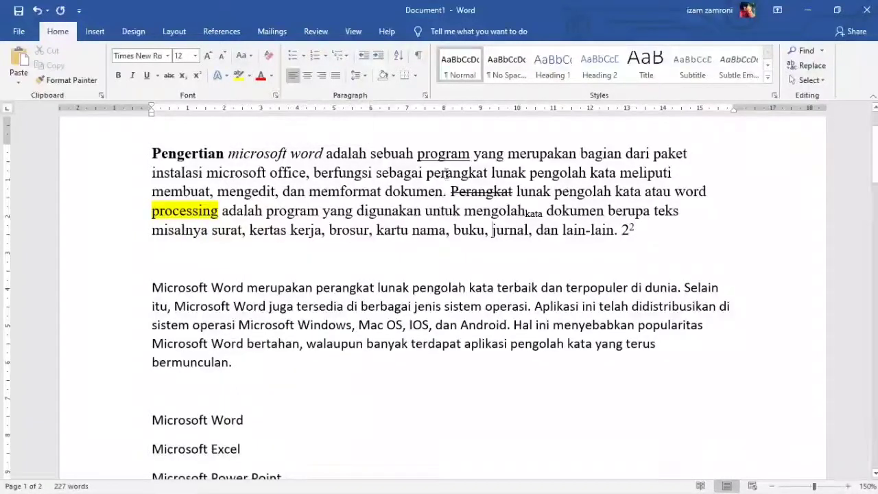
Step: Change the font color of "perangkat lunak" in the second line of the first paragraph to the standard green
left_click(261, 77)
left_click_drag(426, 173, 525, 174)
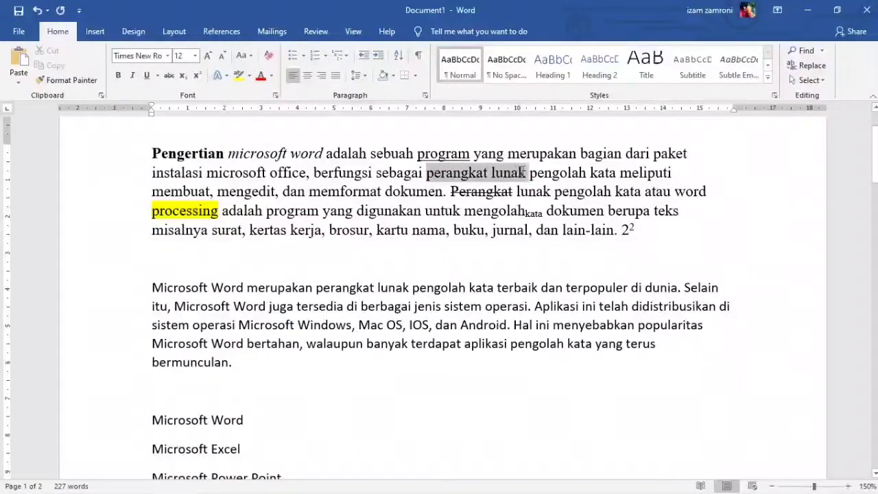
left_click(271, 76)
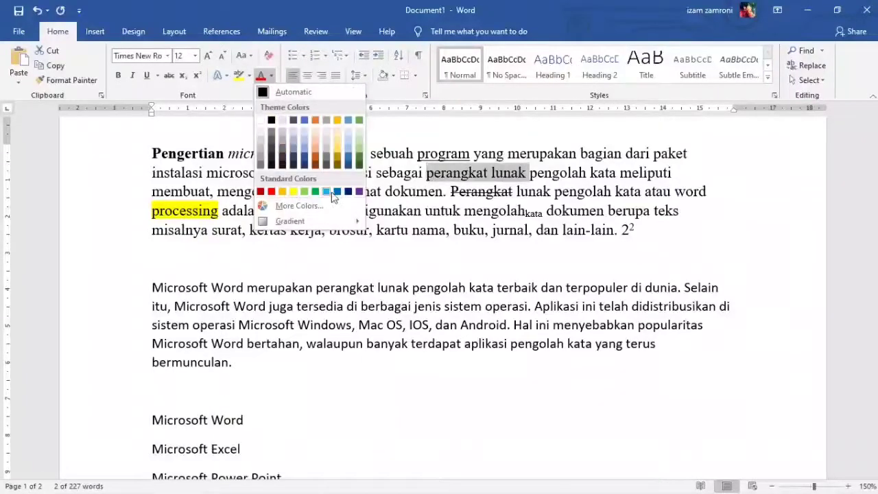
left_click(315, 191)
left_click(578, 211)
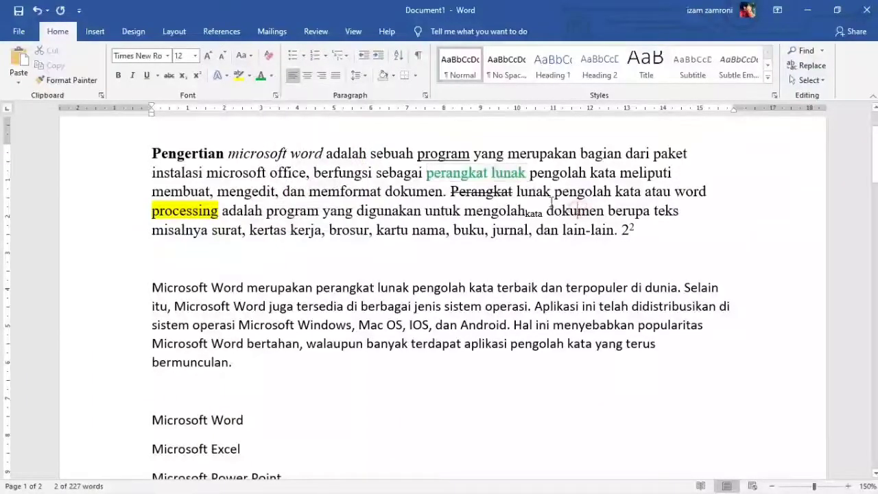
left_click_drag(527, 173, 436, 172)
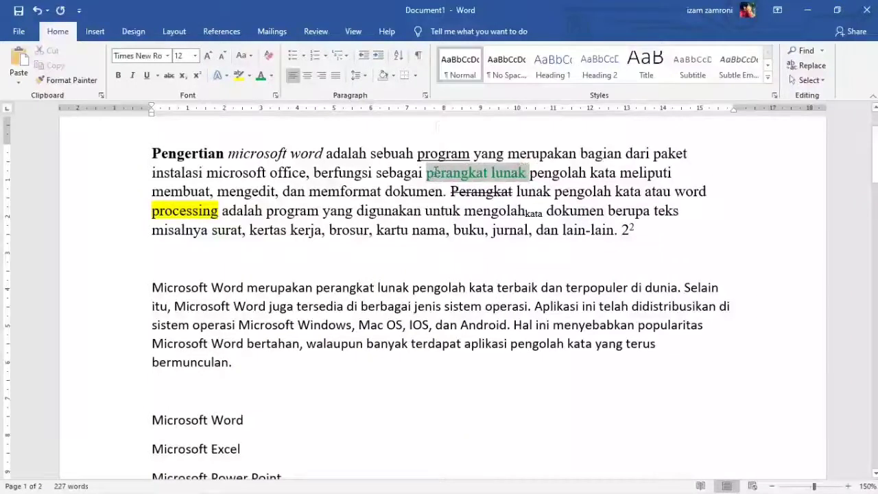
left_click(461, 172)
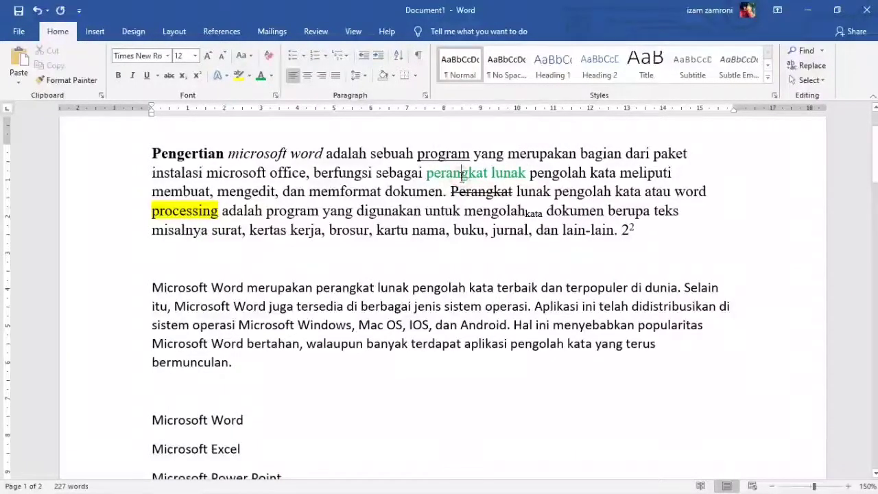
scroll(386, 198, "down", 1)
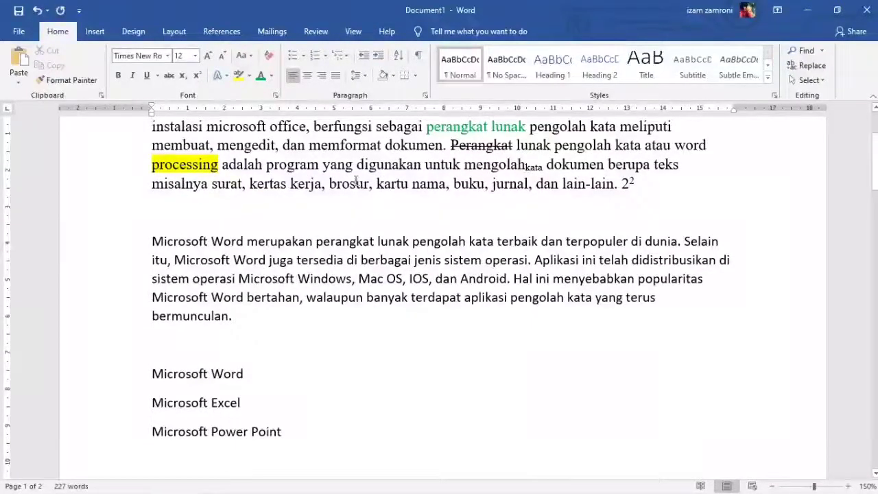
left_click(304, 56)
left_click(303, 56)
scroll(181, 310, "down", 1)
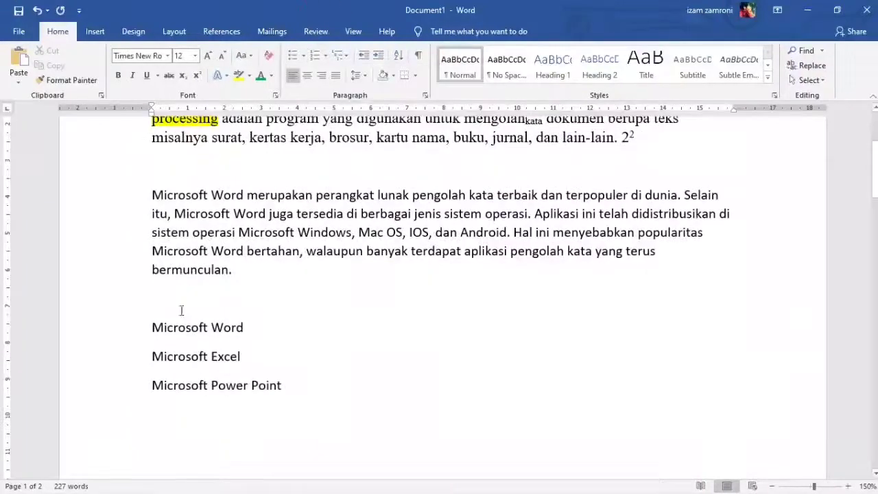
left_click_drag(152, 328, 290, 386)
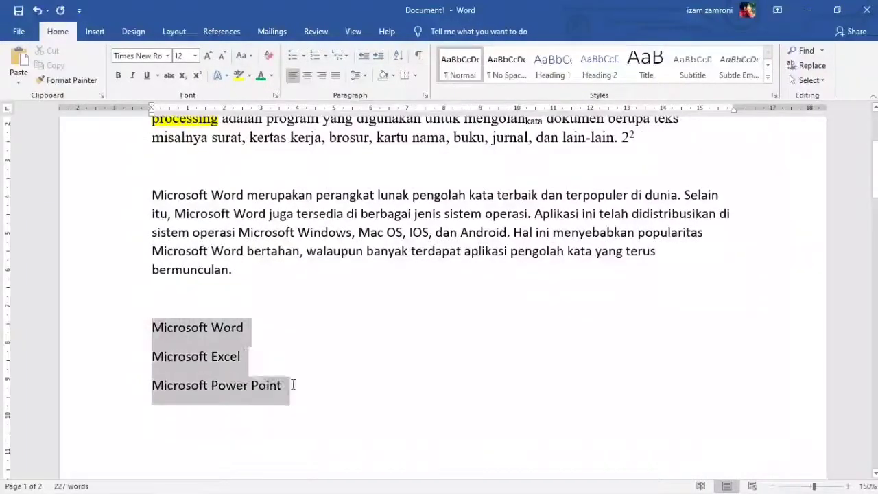
left_click(306, 60)
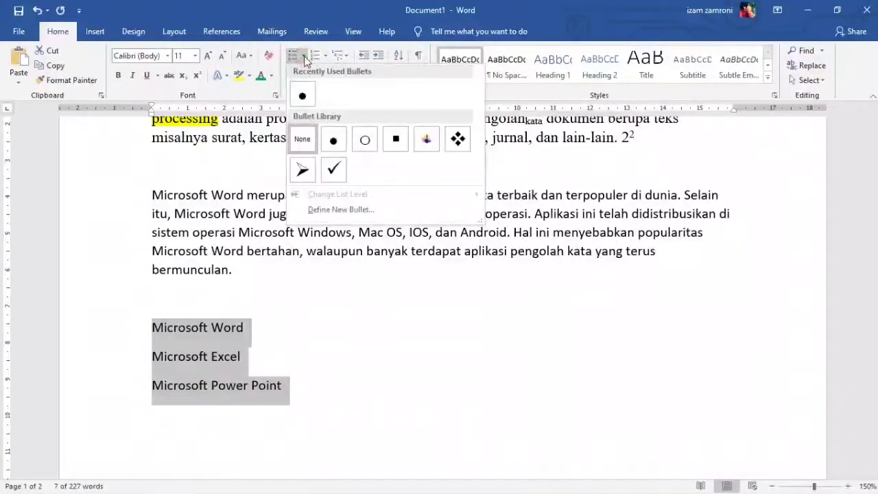
left_click(229, 310)
Step: Format the Microsoft Word, Microsoft Excel and Microsoft Power Point lines as a list with solid round bullets, and undo it
left_click_drag(153, 327, 304, 390)
left_click(162, 356)
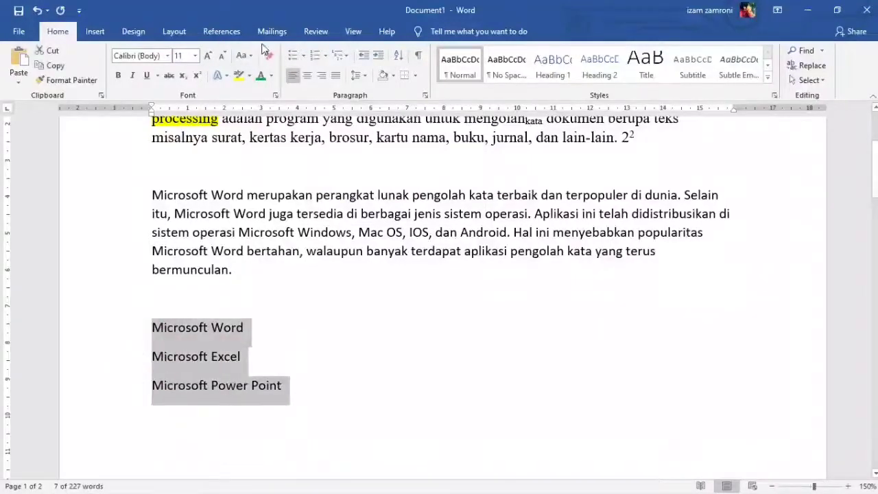
left_click(306, 60)
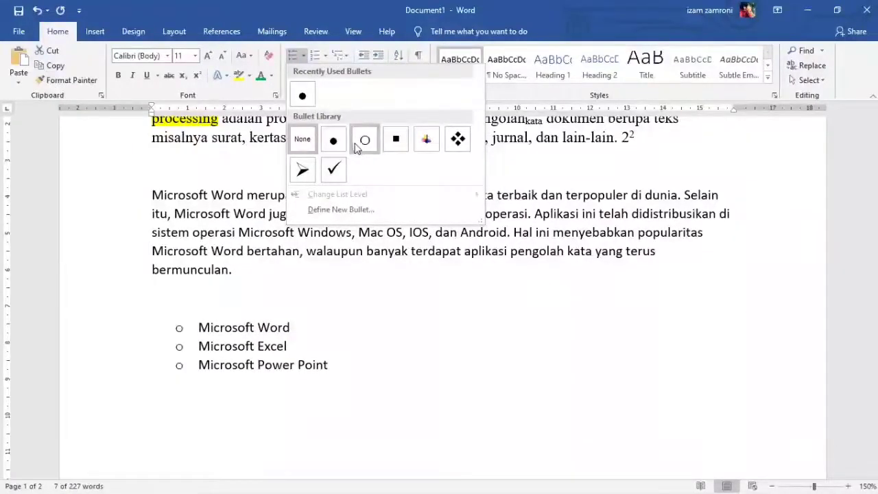
left_click(333, 142)
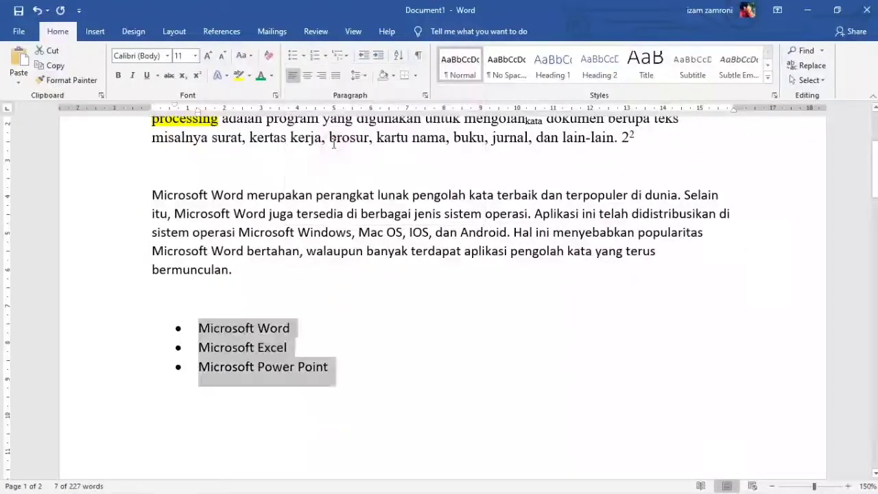
left_click(337, 329)
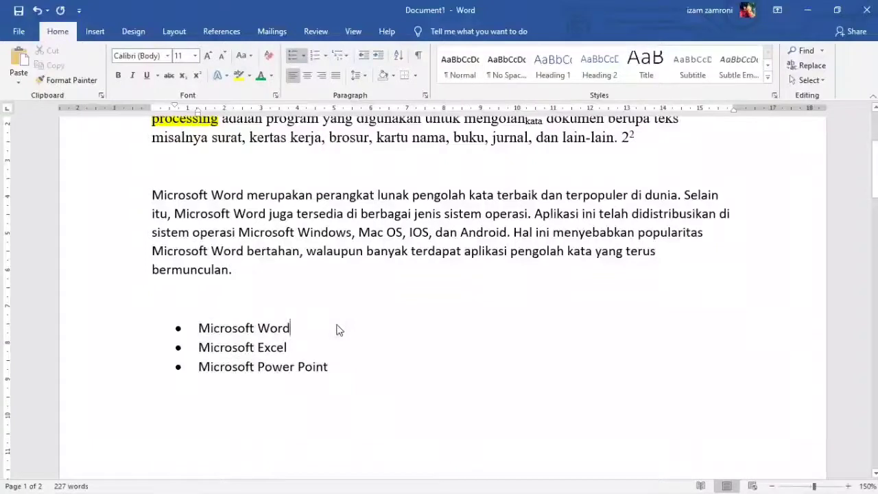
key("ctrl+z")
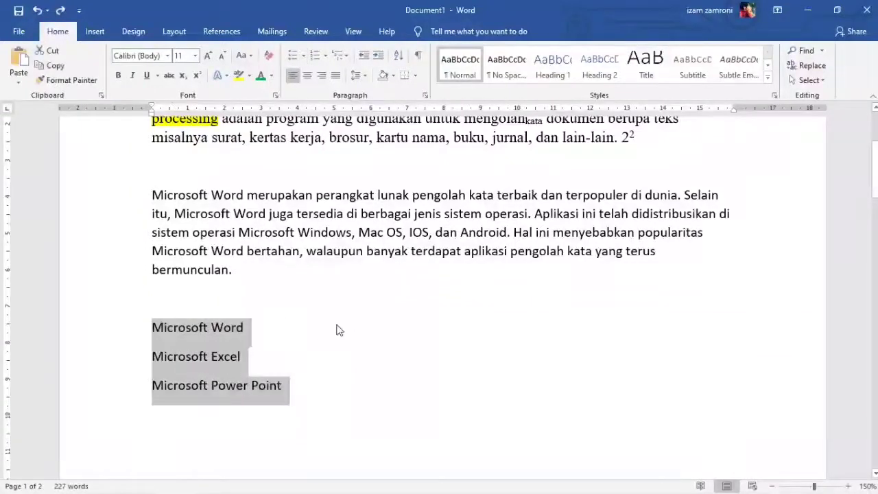
Step: Number the three Microsoft program lines in the 1. 2. 3. format and undo the numbering
left_click(327, 57)
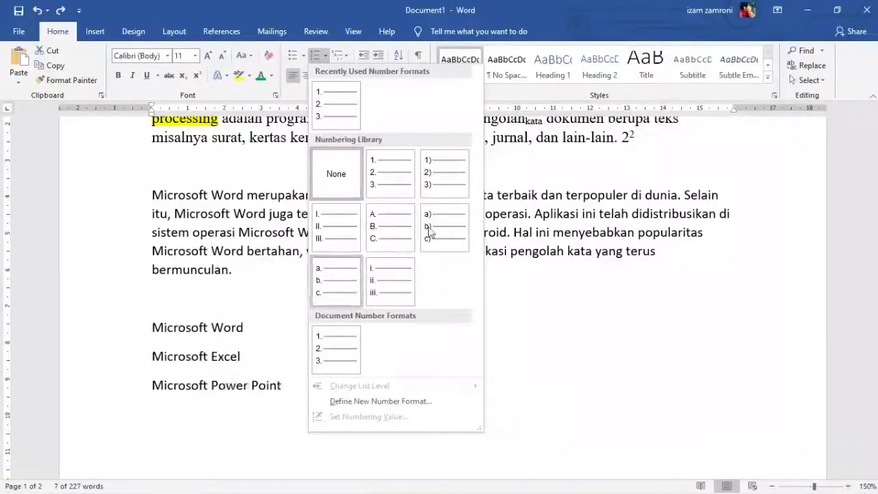
left_click(386, 189)
left_click(333, 353)
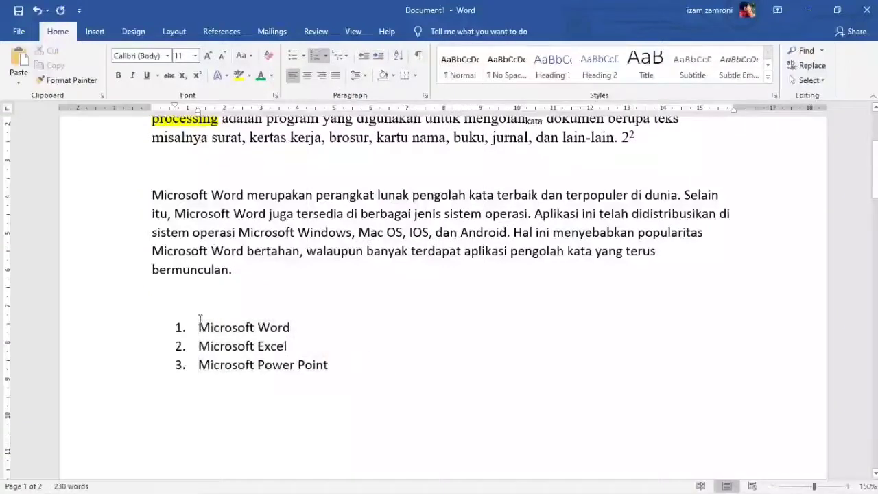
key("ctrl+z")
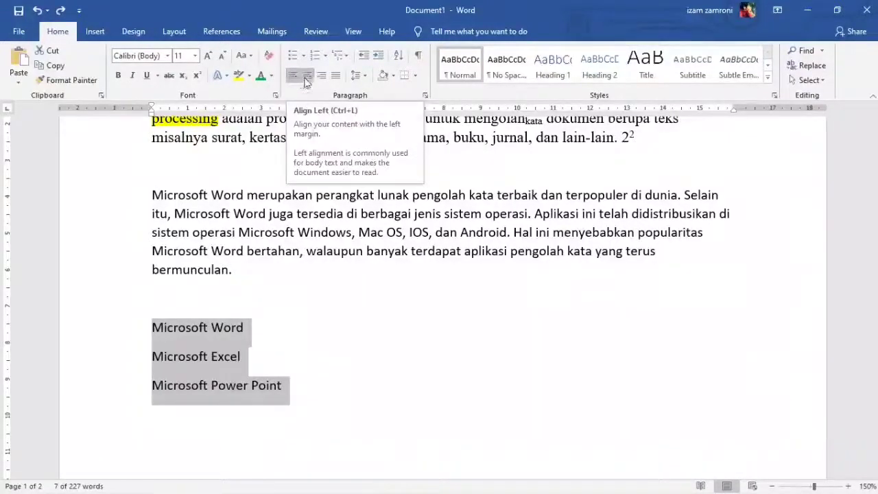
Step: Center the first paragraph, the one beginning with "Pengertian microsoft word"
left_click(416, 213)
left_click(469, 197)
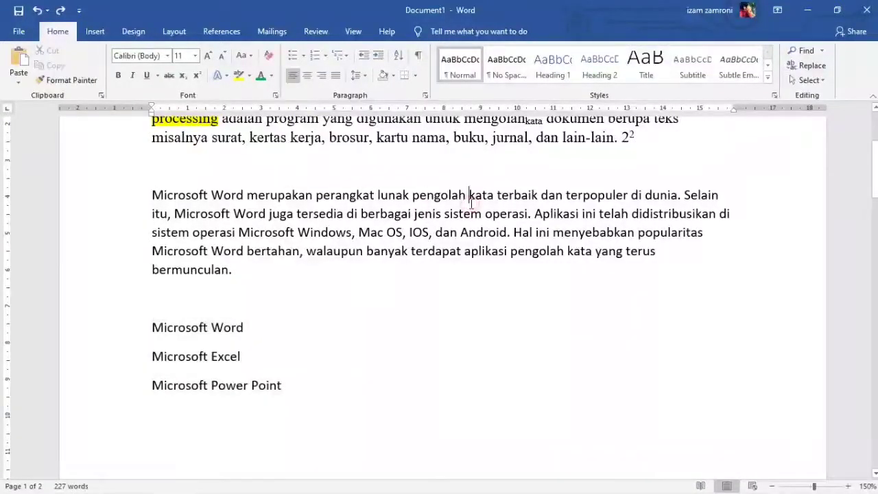
scroll(470, 204, "up", 3)
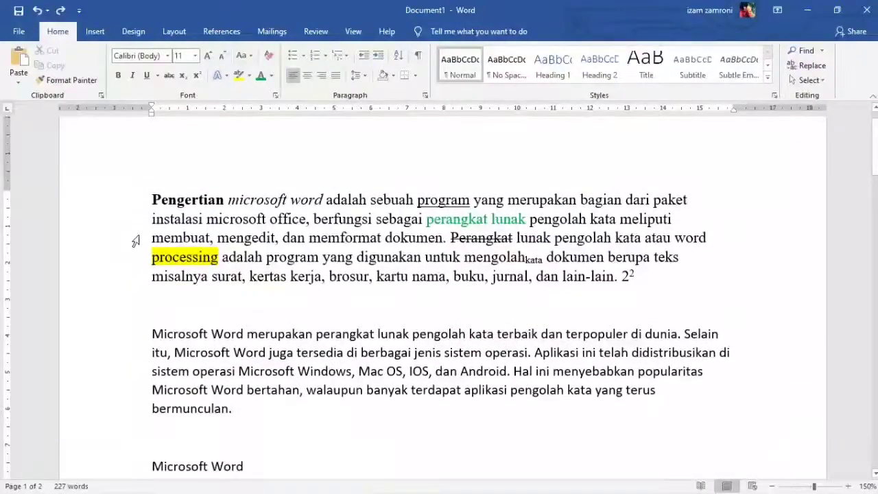
left_click(498, 259)
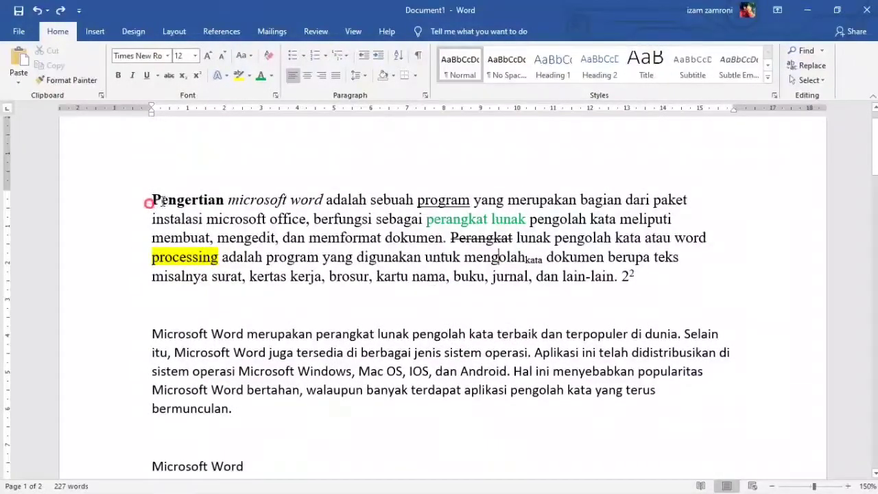
left_click_drag(149, 198, 664, 272)
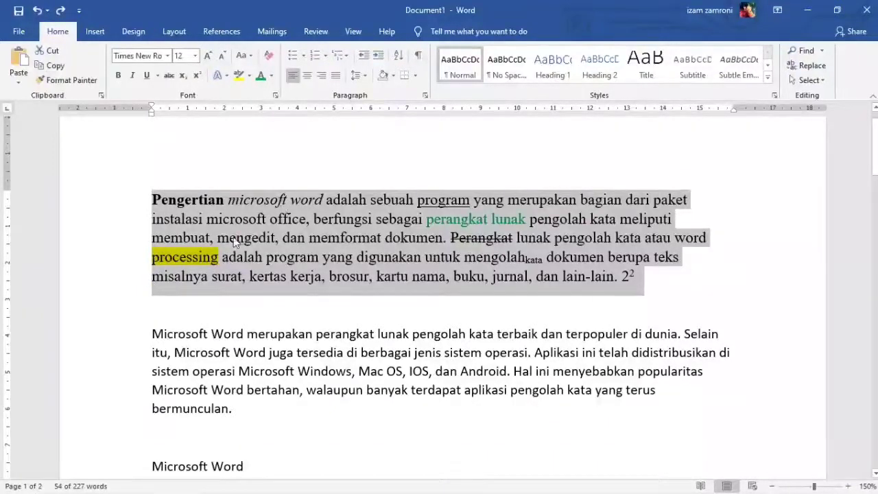
left_click(141, 196)
left_click_drag(147, 200, 641, 290)
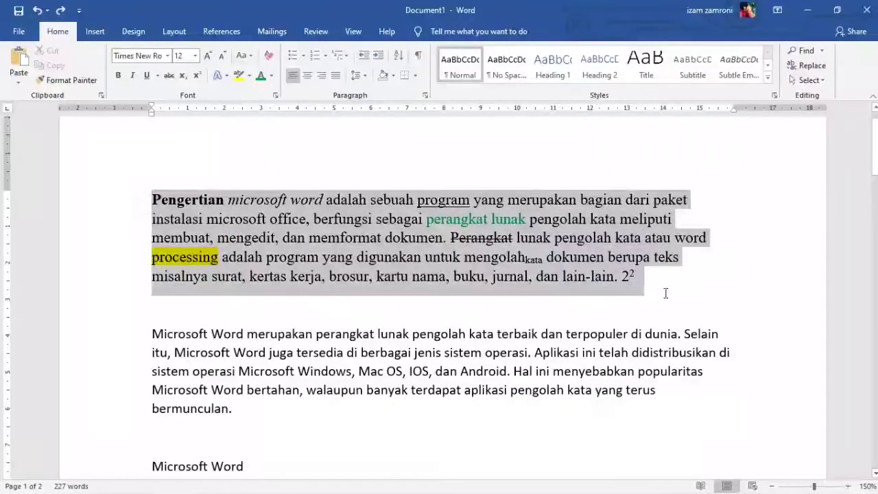
left_click(311, 72)
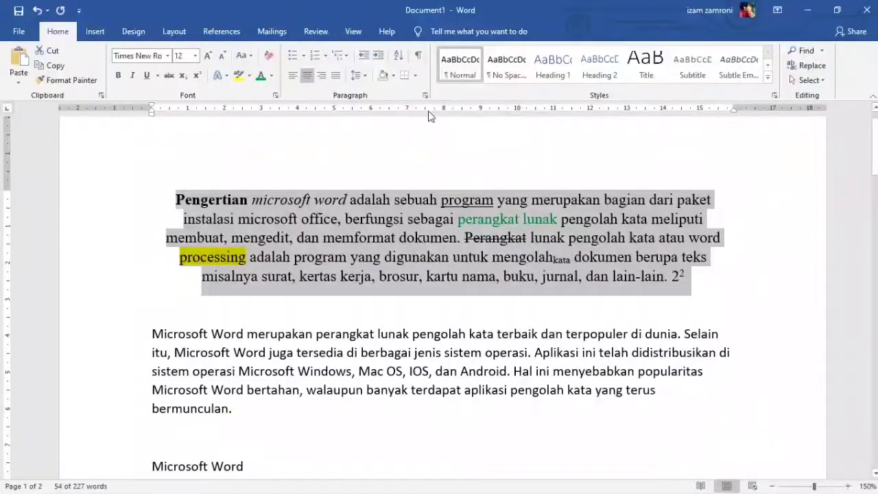
left_click(451, 238)
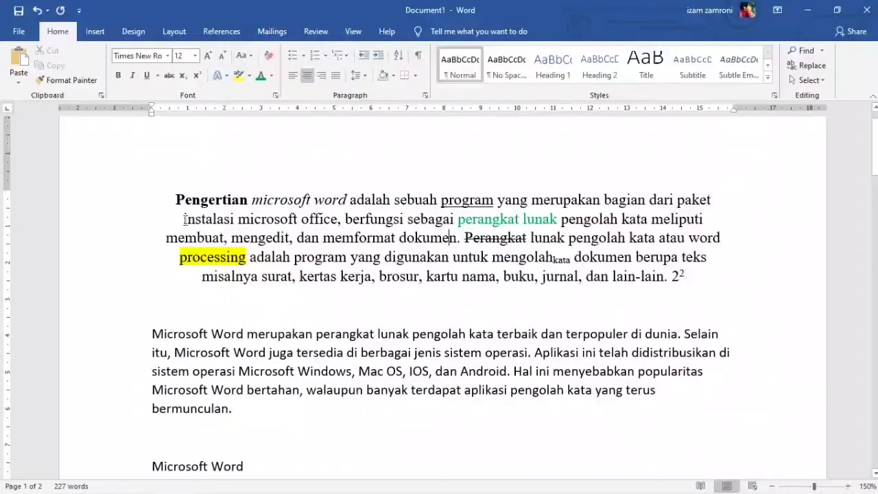
Step: Align the whole first paragraph to the right margin
left_click_drag(175, 202, 719, 280)
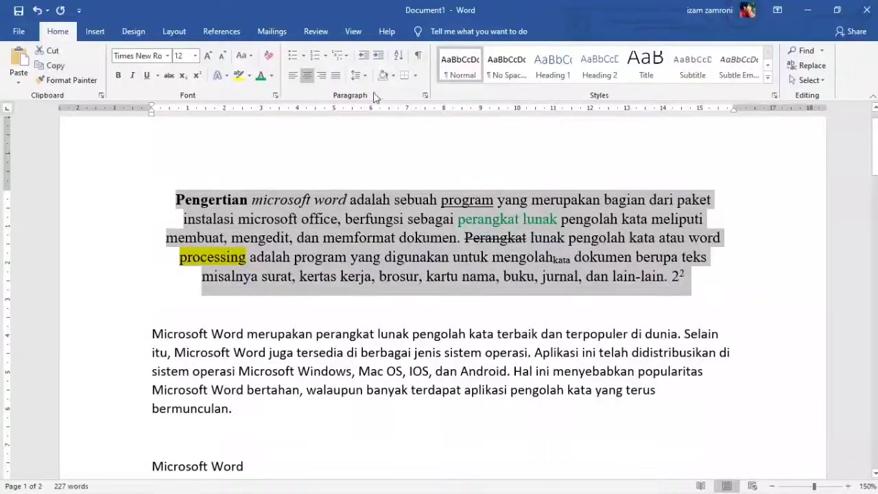
left_click(322, 75)
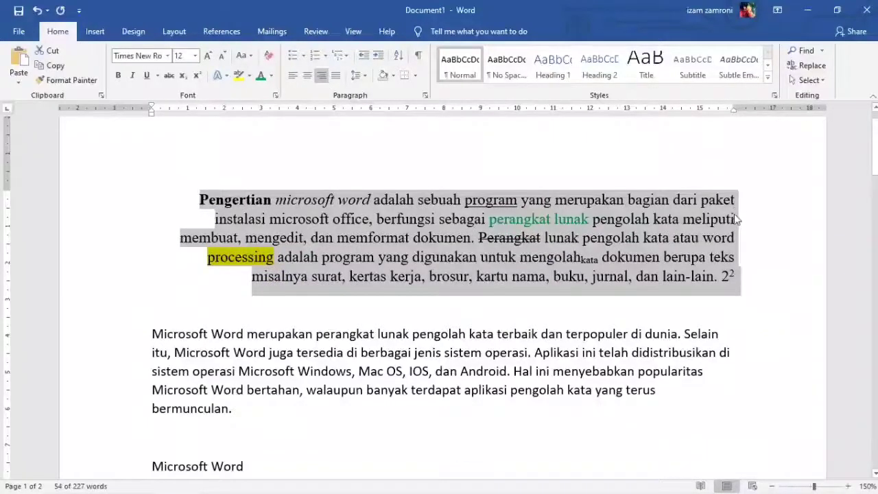
left_click_drag(734, 112, 736, 114)
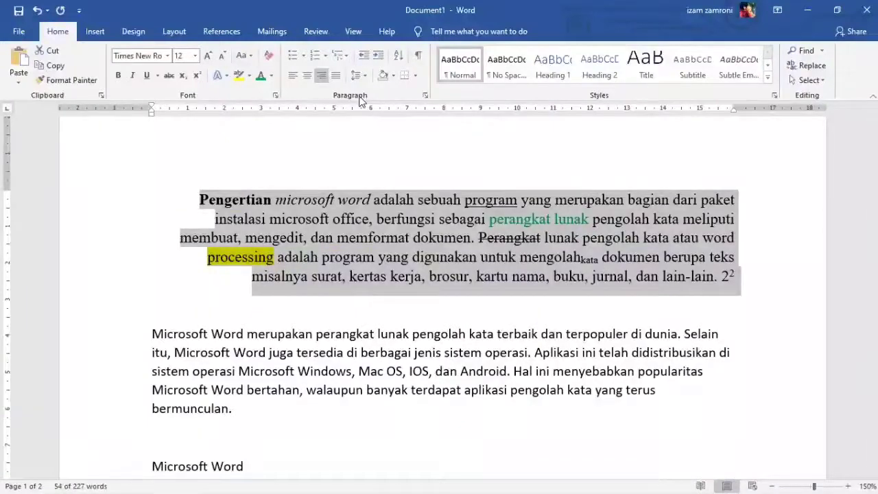
left_click(353, 221)
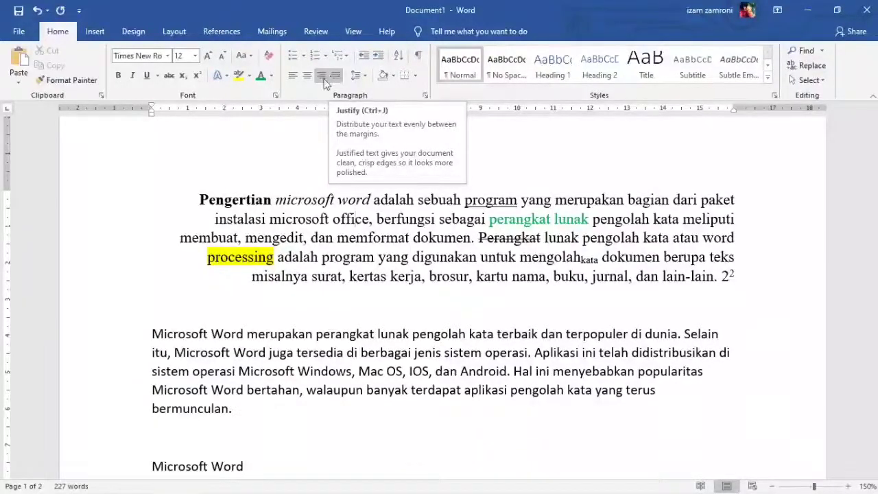
Step: Justify the first paragraph so its lines spread evenly between both margins
left_click(251, 199)
left_click_drag(196, 199, 750, 272)
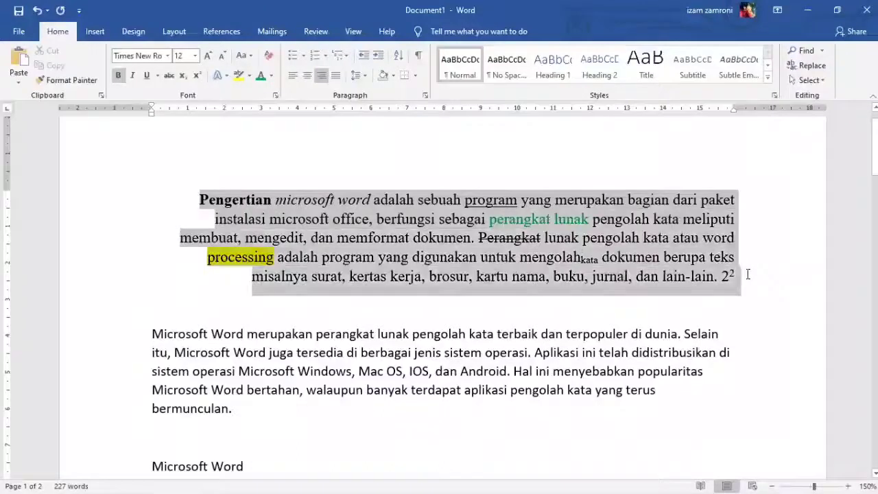
left_click(336, 81)
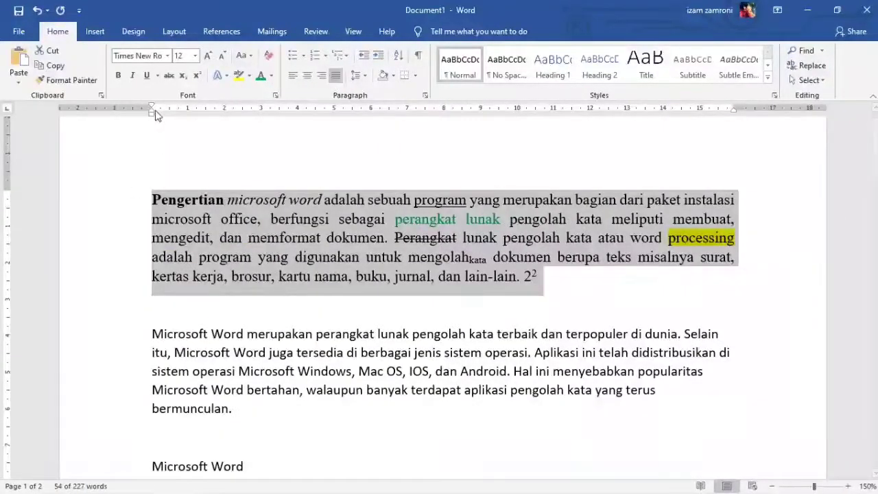
left_click(602, 272)
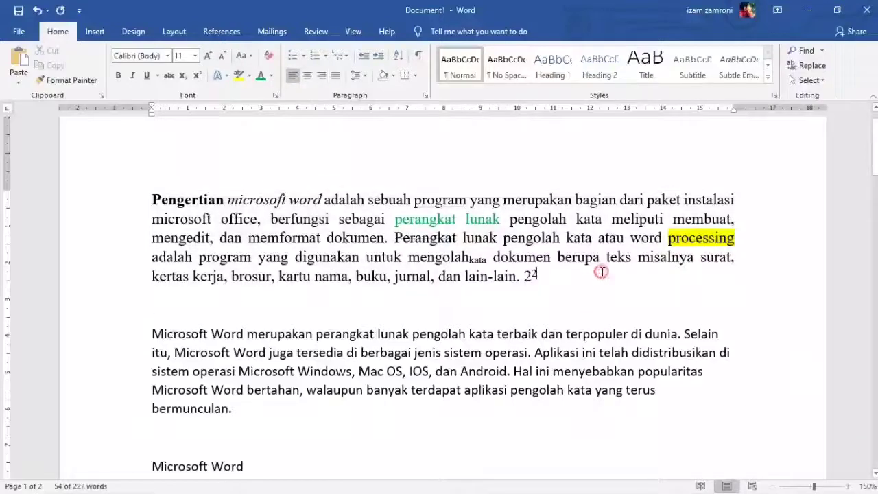
left_click(393, 75)
left_click(657, 163)
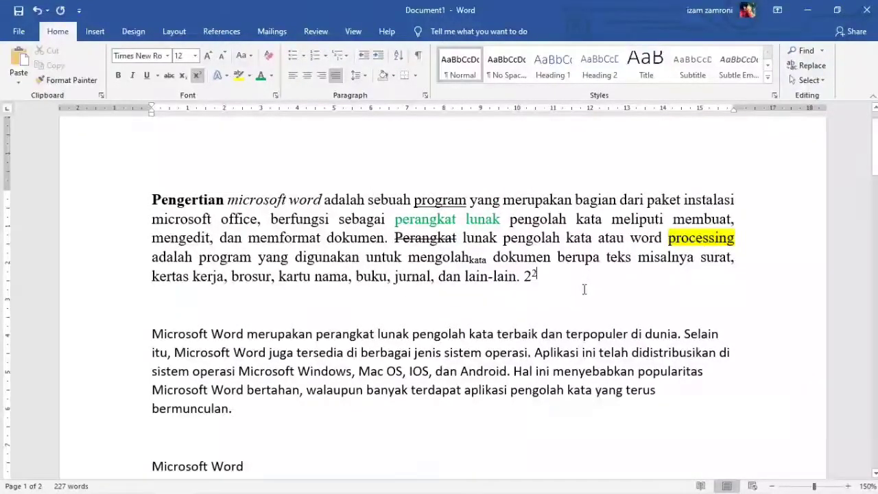
Step: Start an empty line below the first paragraph and draw a rectangle about 2.15 cm wide and 0.71 cm high there
key("Return")
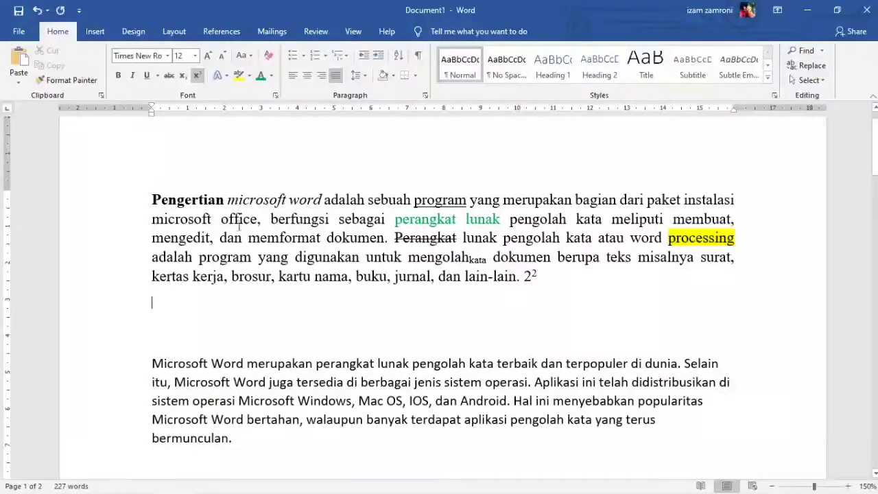
left_click(95, 36)
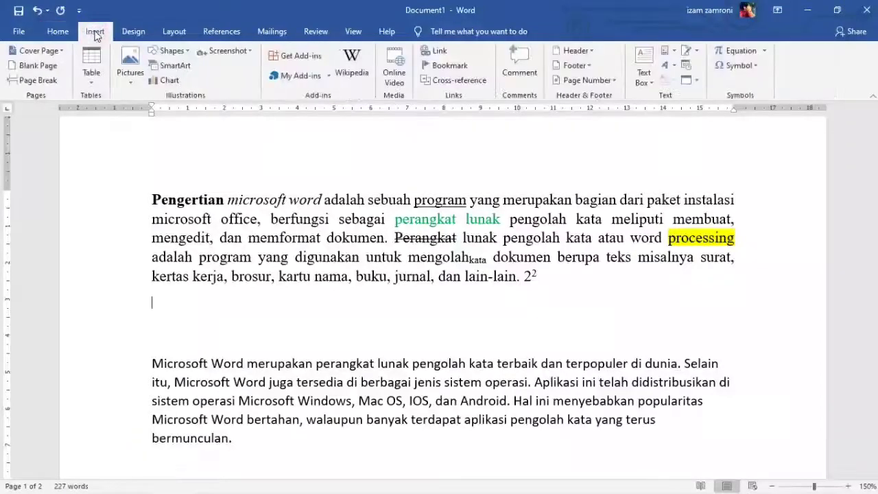
left_click(173, 52)
left_click(192, 79)
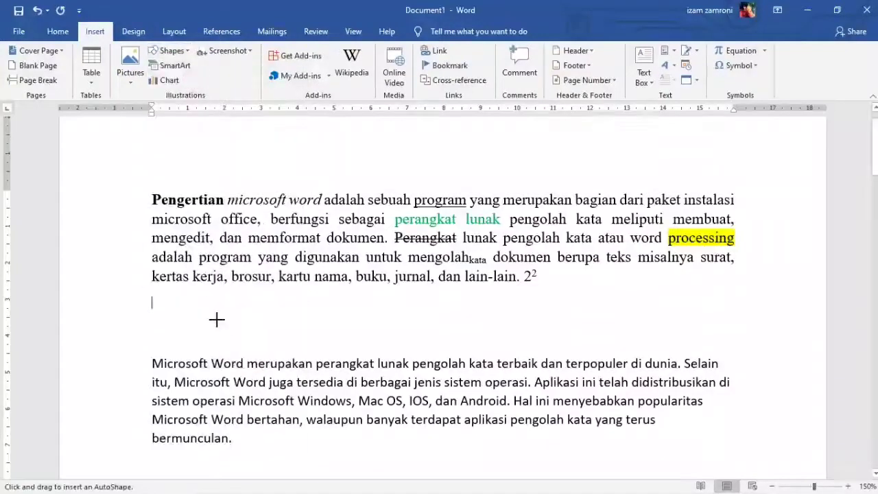
left_click_drag(180, 301, 259, 326)
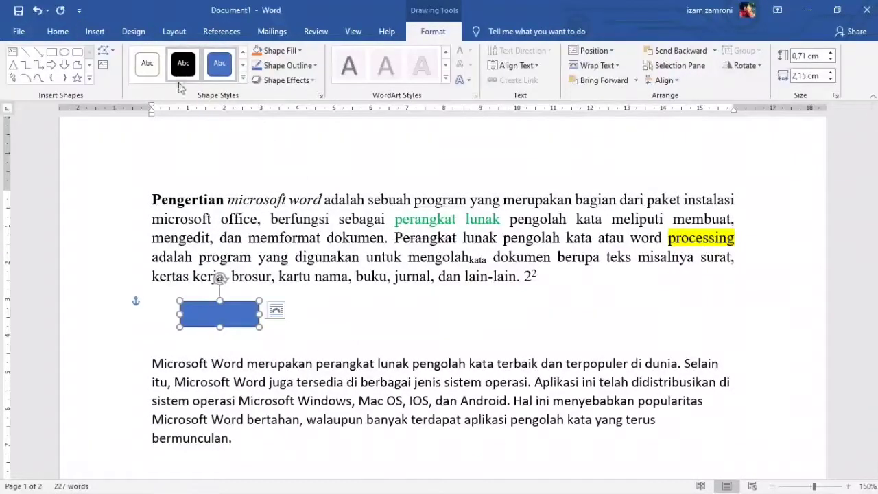
left_click(294, 52)
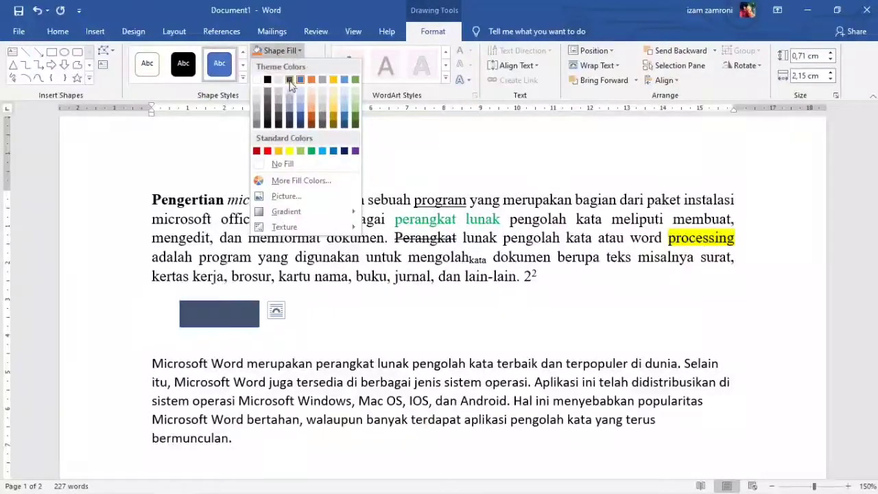
left_click(344, 123)
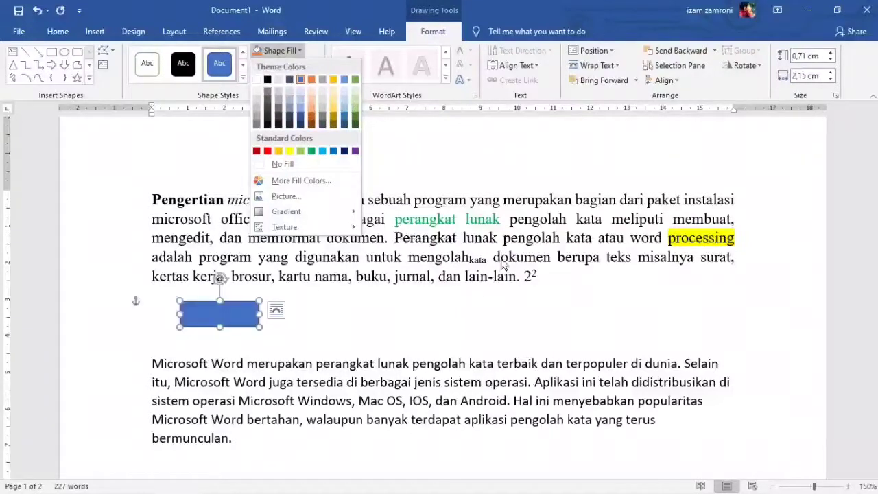
left_click(323, 304)
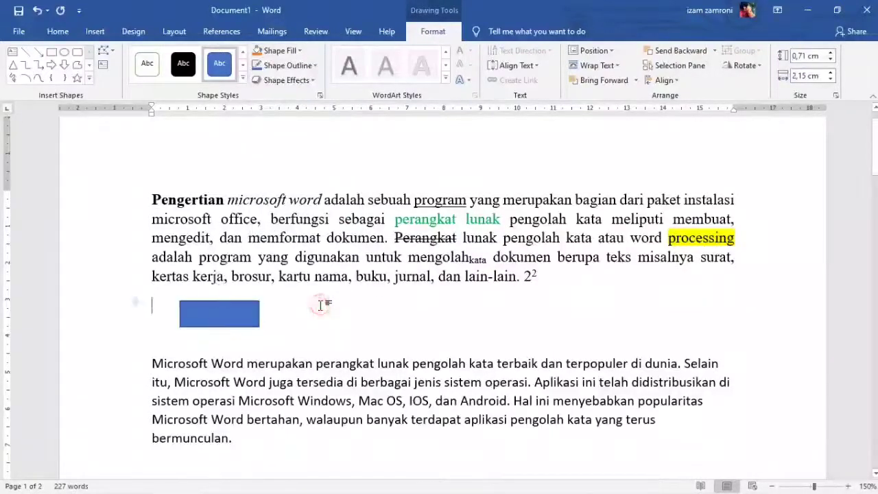
Step: Add three empty lines at the rectangle's paragraph and insert a table with four columns and two rows below the rectangle
left_click(94, 31)
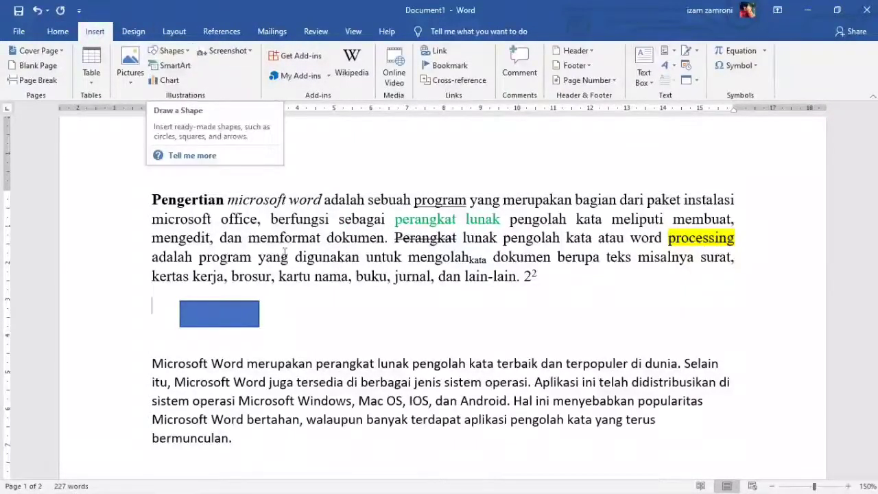
left_click(289, 324)
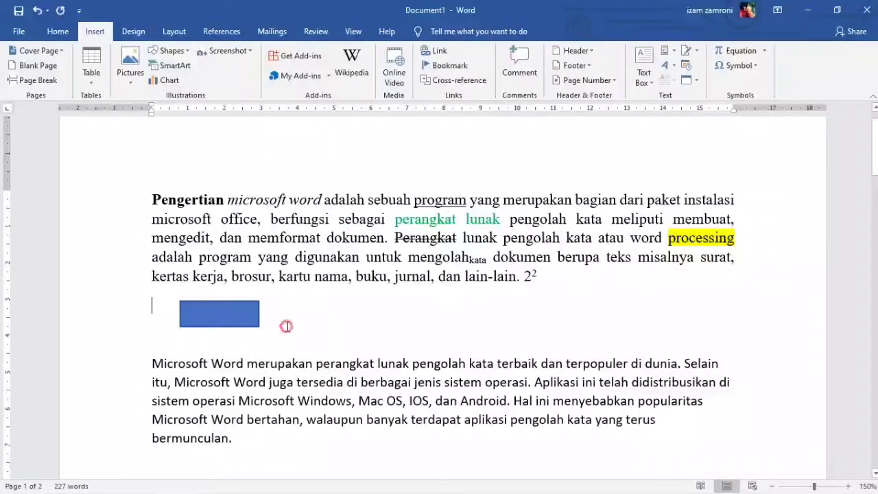
key("Return")
key("Return")
key("Return")
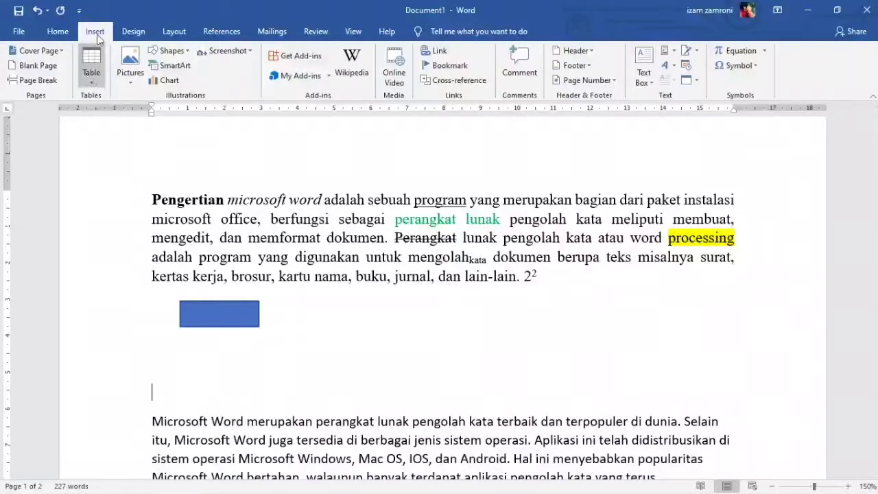
left_click(98, 86)
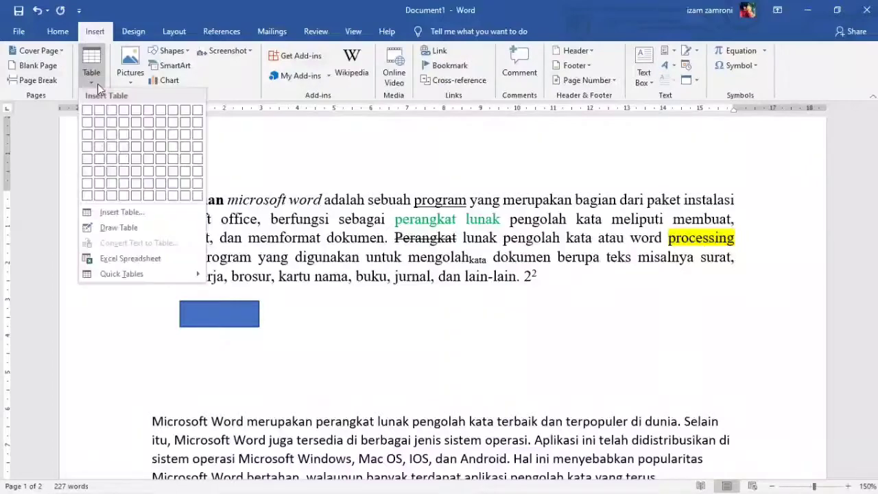
left_click(124, 122)
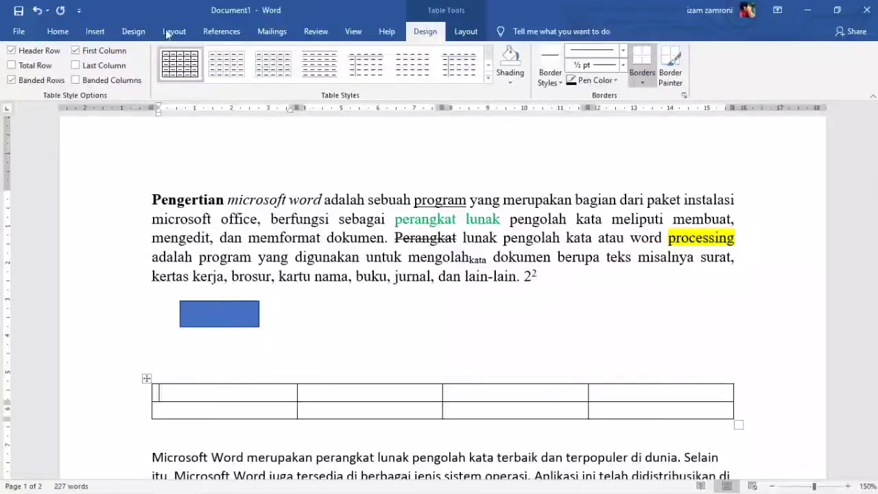
Step: Insert page numbers at the bottom of the page in the Plain Number 3 style and return to the document body
left_click(67, 36)
left_click(94, 32)
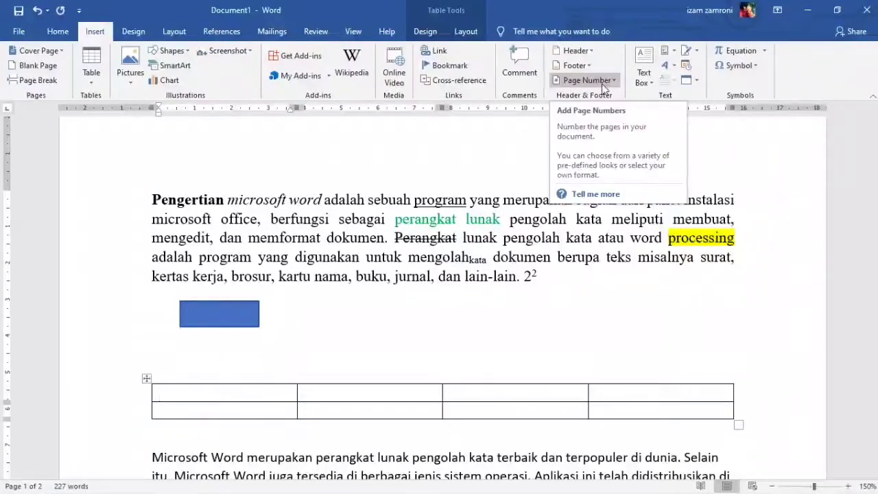
left_click(301, 315)
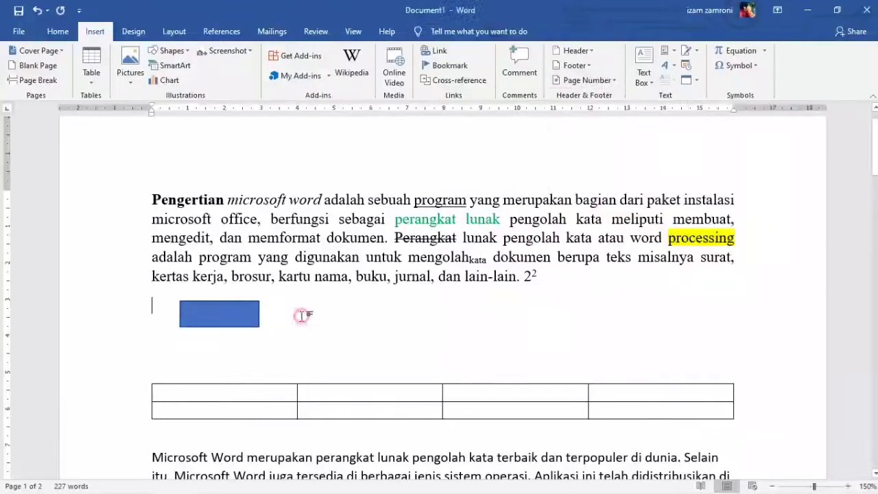
left_click(598, 80)
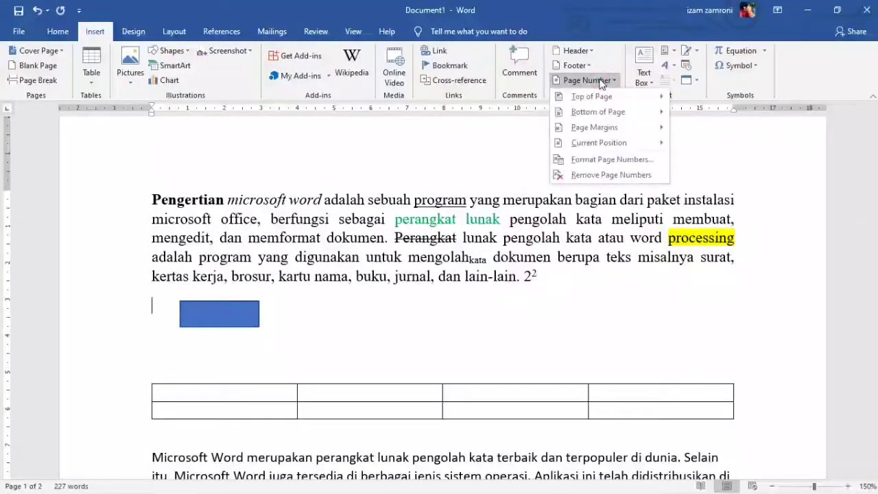
left_click(607, 98)
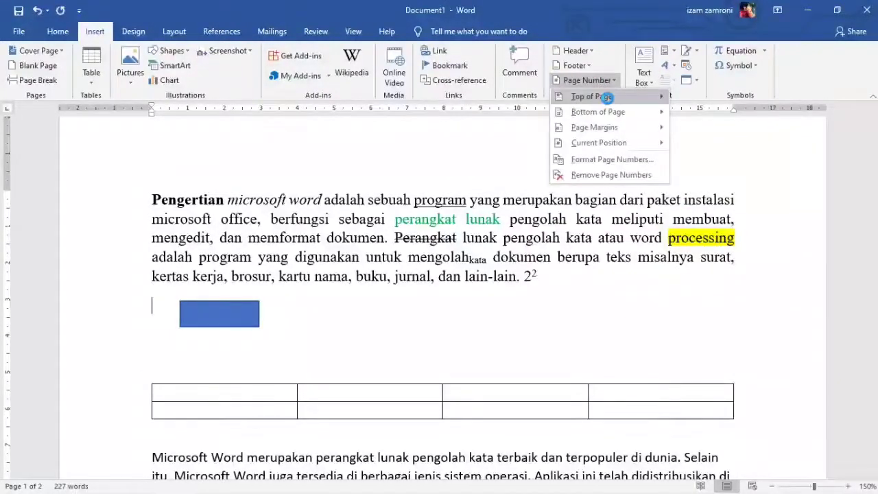
left_click(611, 113)
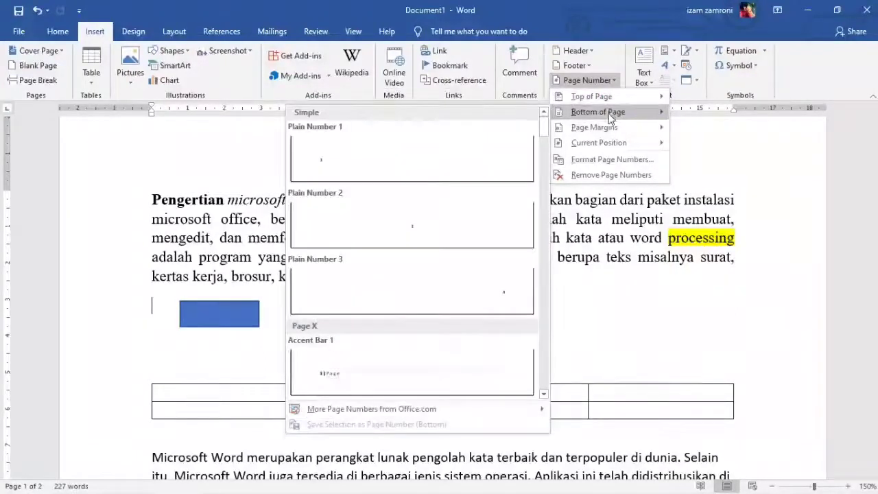
mouse_move(612, 101)
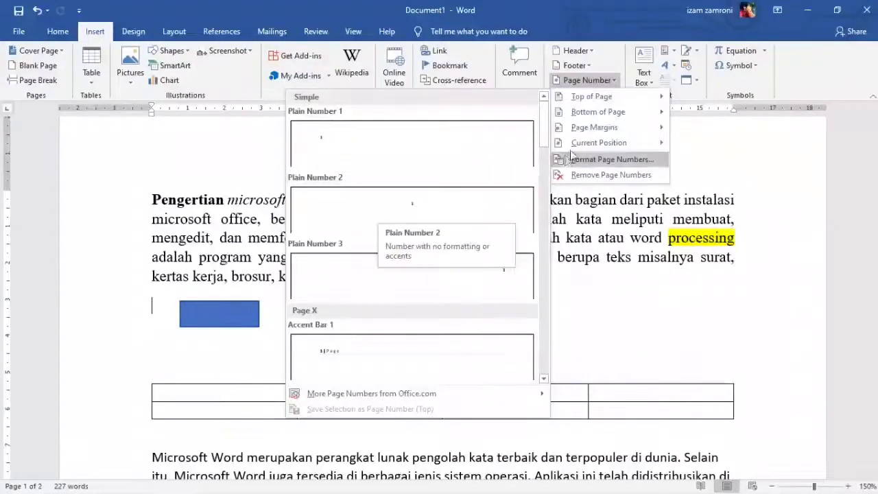
left_click(401, 293)
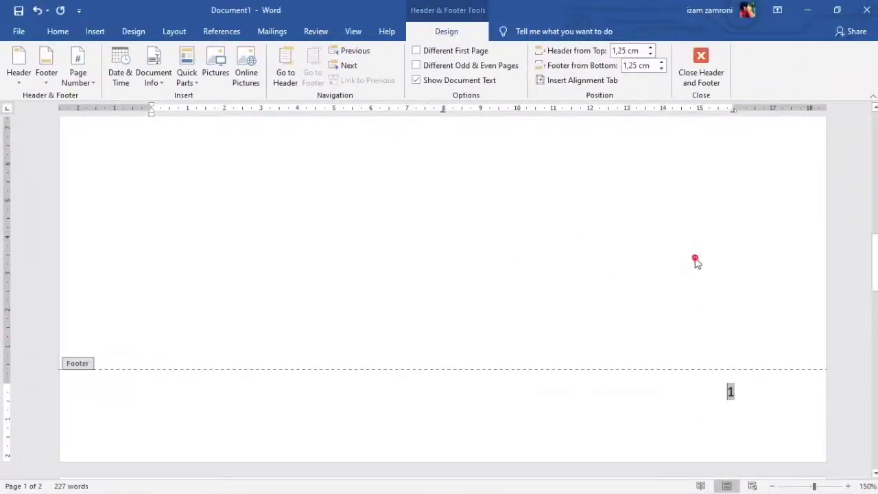
double_click(695, 260)
left_click(794, 486)
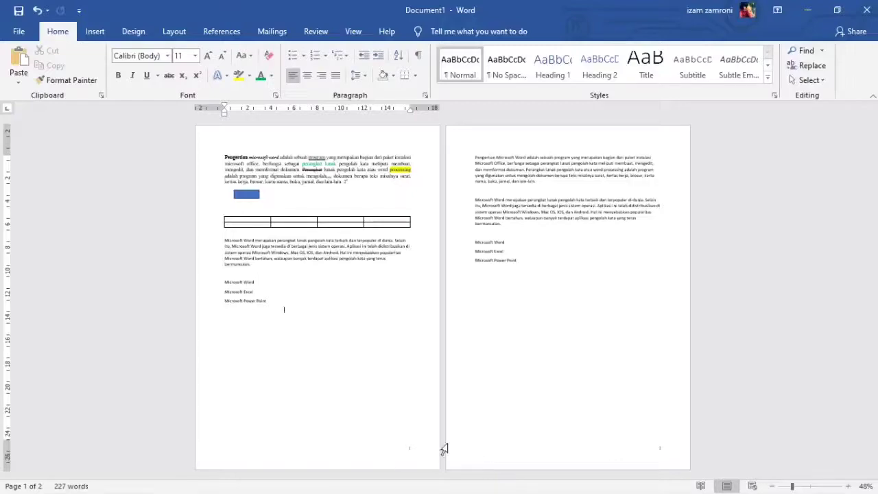
Step: Enlarge the page around the first paragraph and look over the document design options
left_click(814, 485)
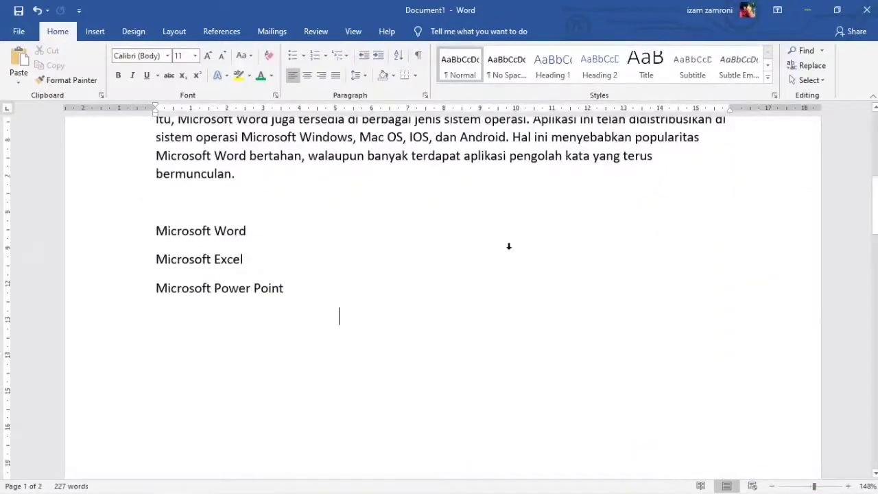
scroll(509, 247, "up", 5)
scroll(509, 249, "up", 3)
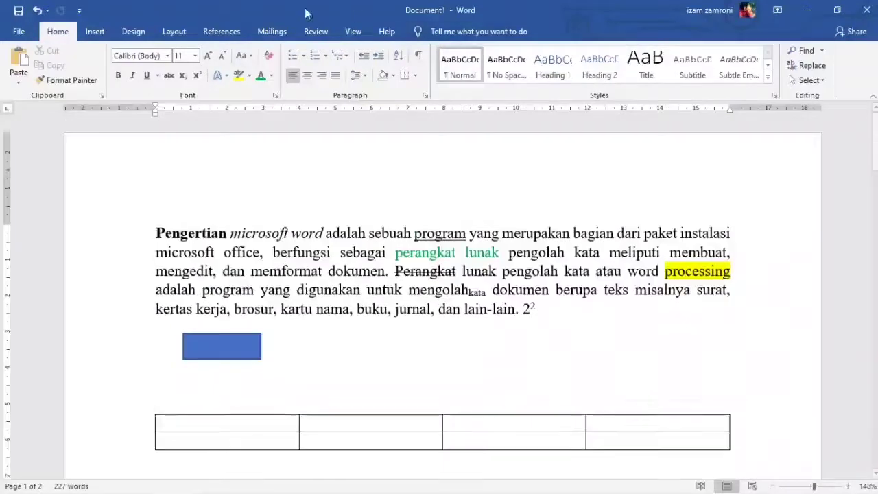
left_click(124, 33)
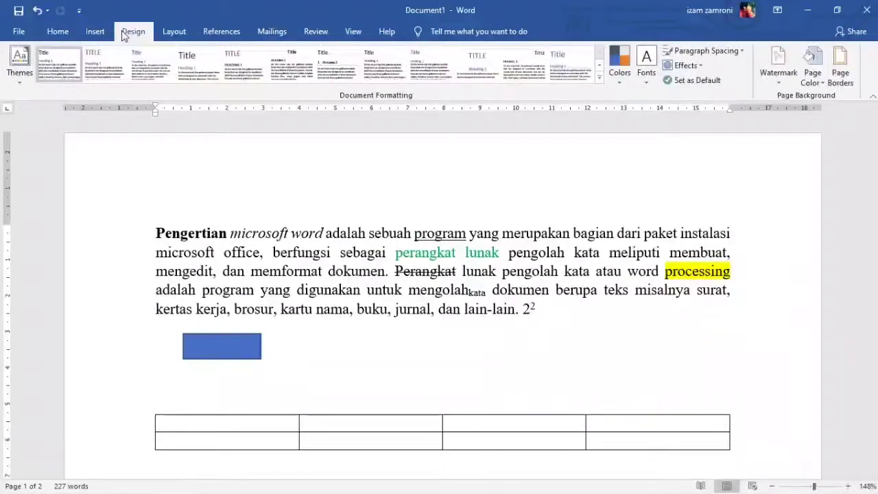
left_click(379, 271)
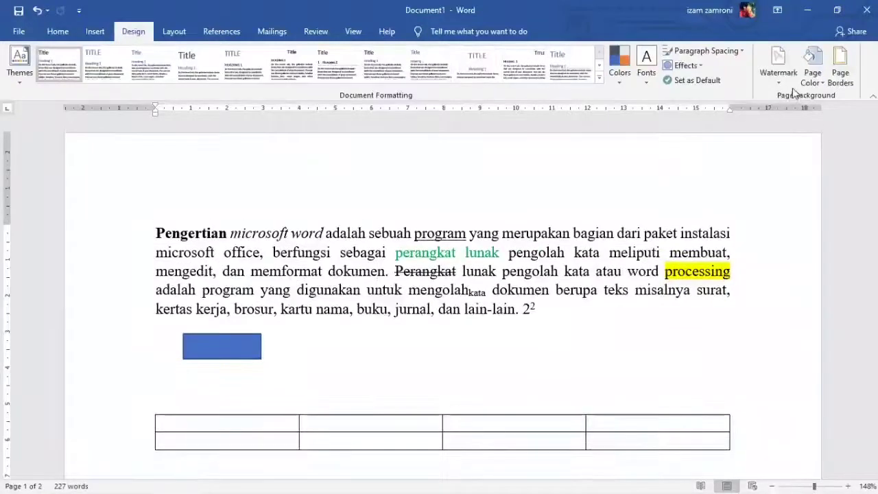
Step: Set the line spacing of the whole first paragraph to 1.5 and deselect the text
left_click(45, 33)
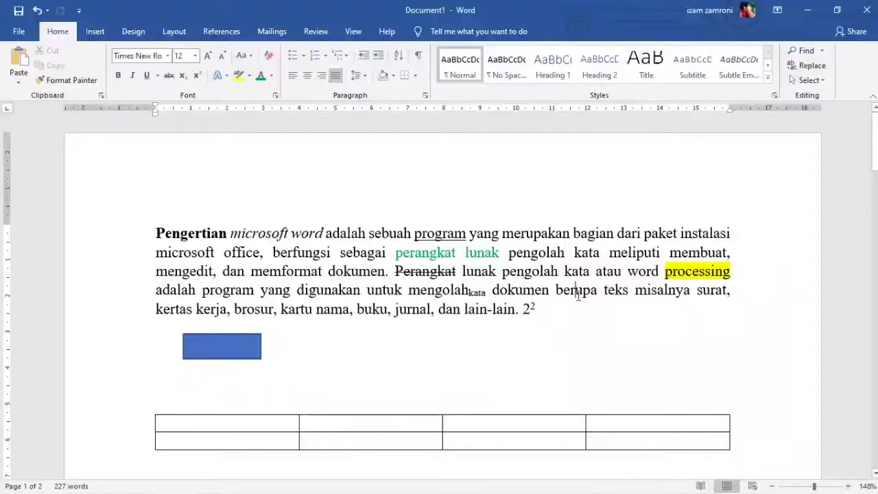
left_click_drag(557, 313, 157, 232)
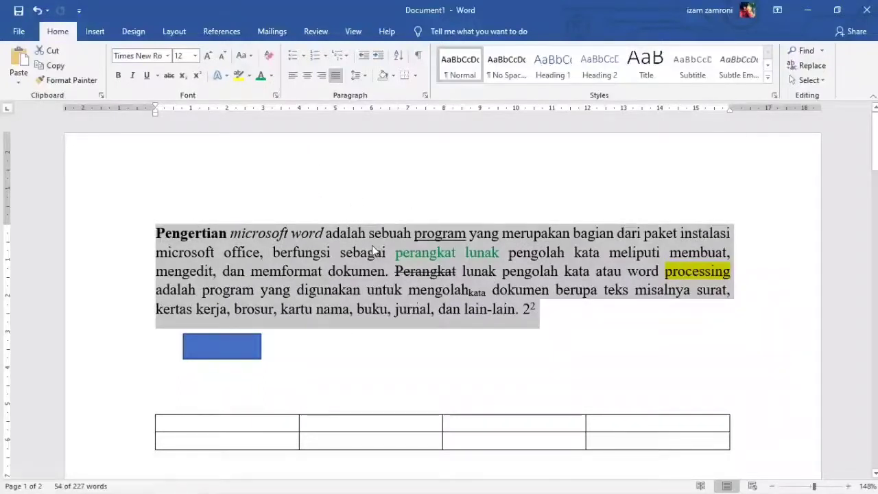
left_click(368, 77)
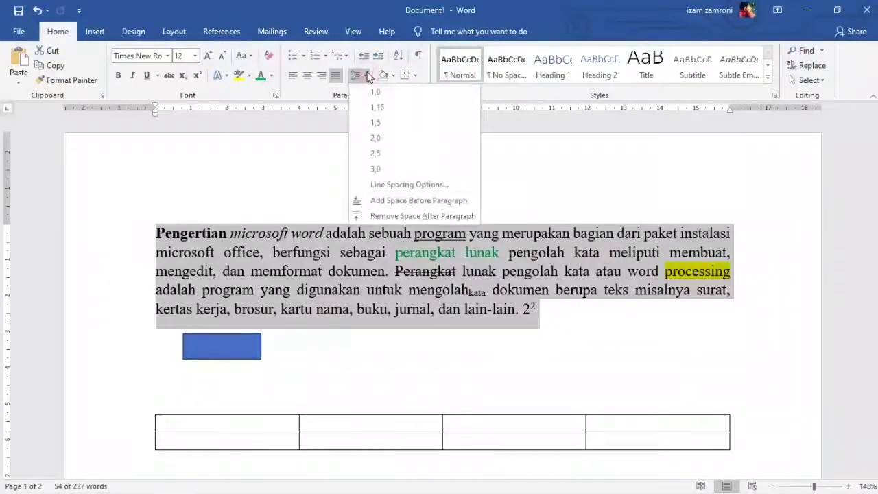
left_click(377, 125)
left_click(213, 233)
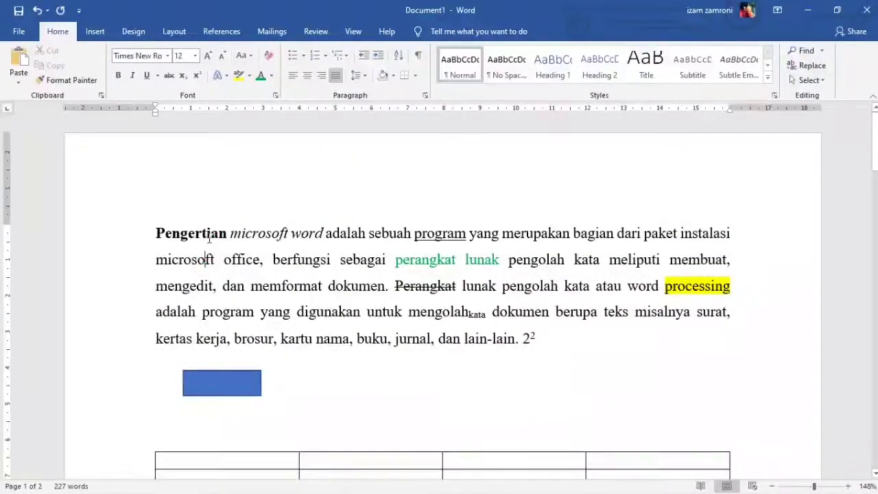
left_click(205, 260)
left_click(207, 233)
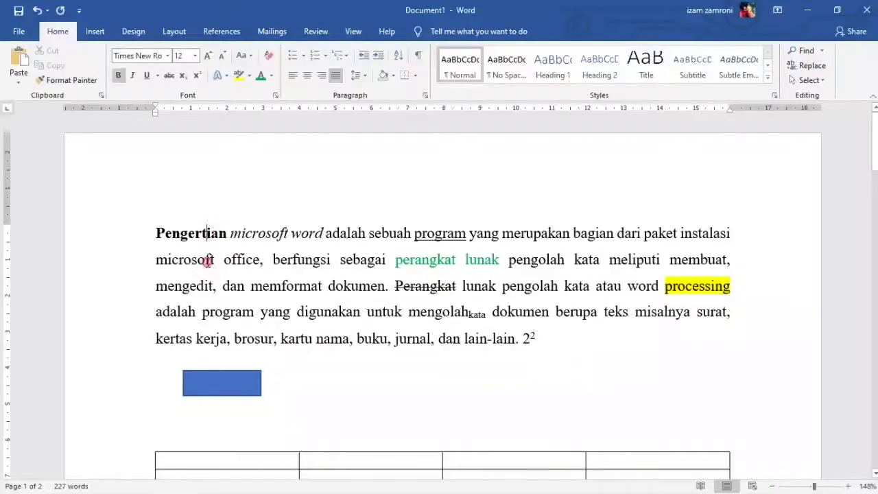
left_click(205, 258)
left_click(210, 233)
left_click(382, 246)
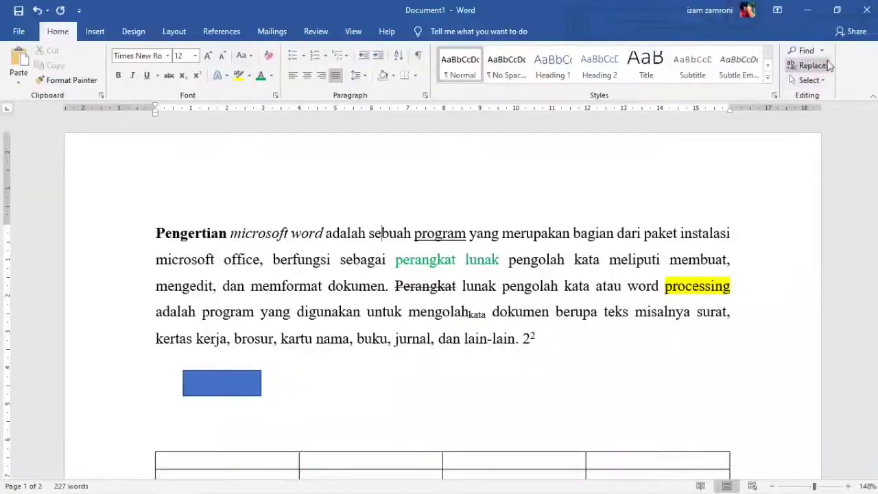
left_click(743, 245)
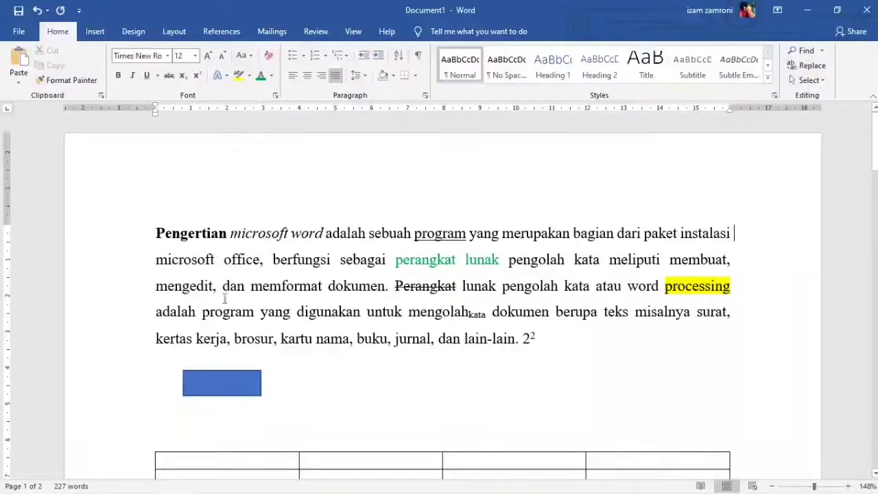
Step: Search the document for "word", go to the match before "processing" in the first paragraph, and close the search
scroll(158, 241, "down", 6)
scroll(610, 141, "up", 5)
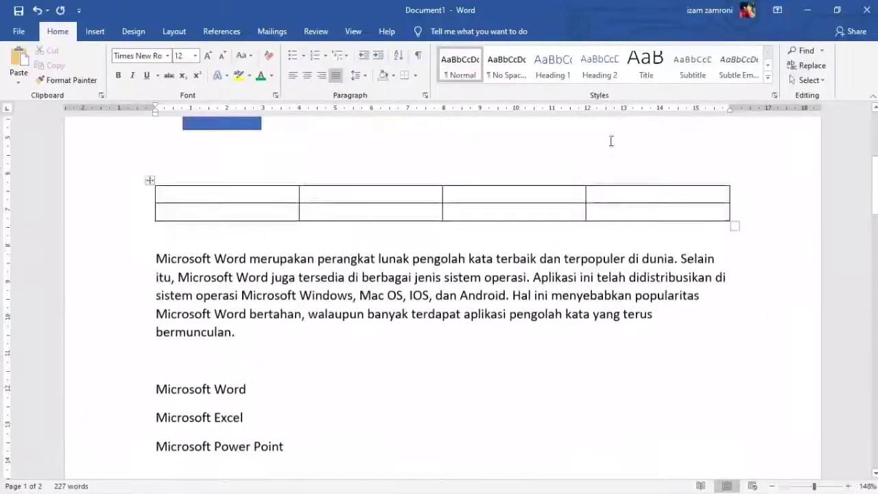
left_click(805, 50)
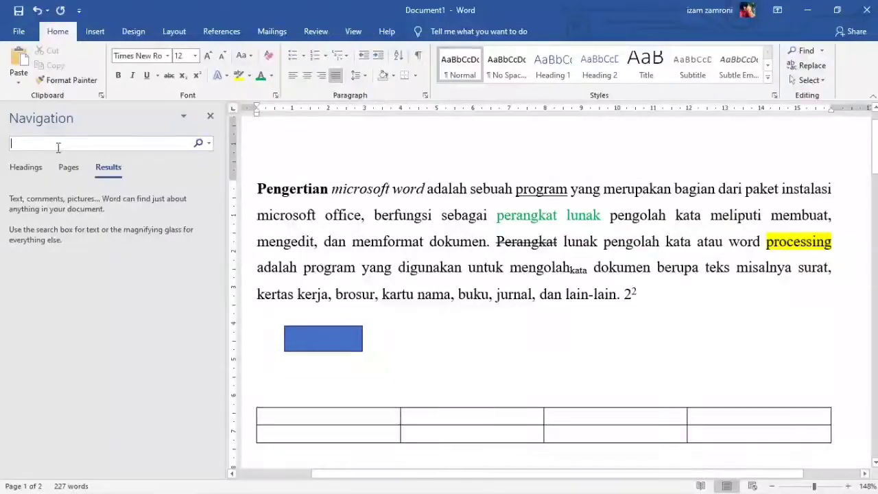
type("word")
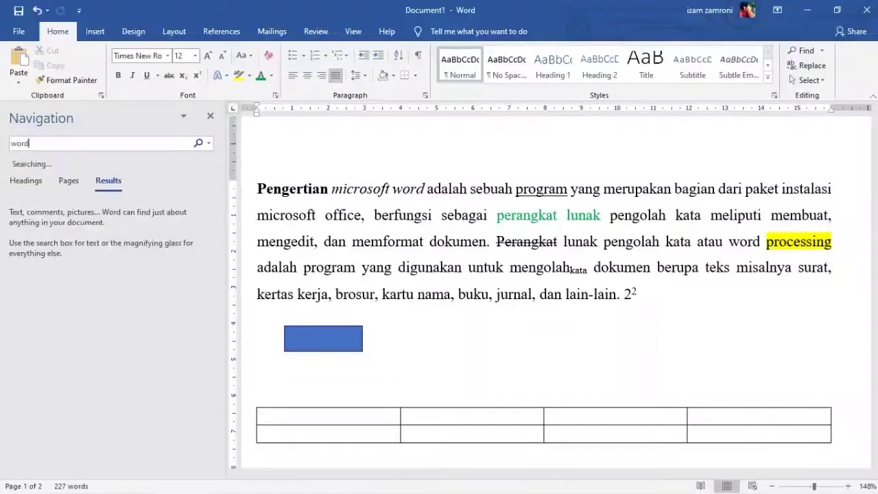
left_click(69, 238)
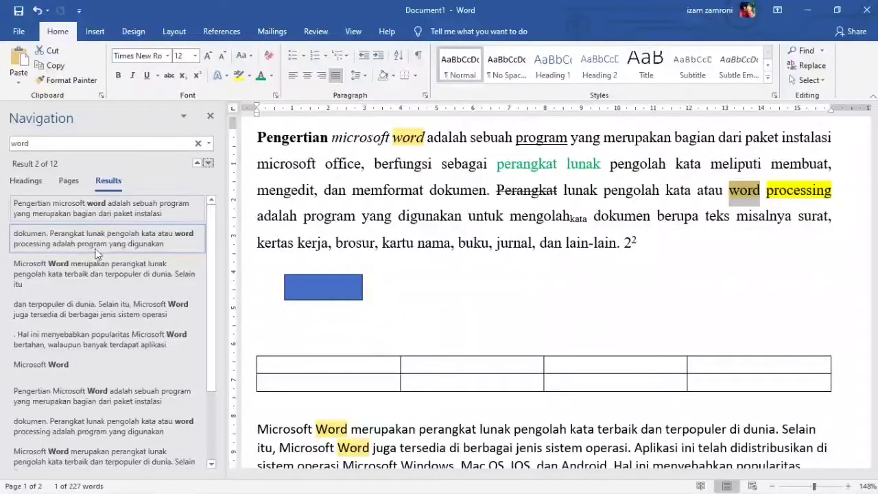
left_click(67, 146)
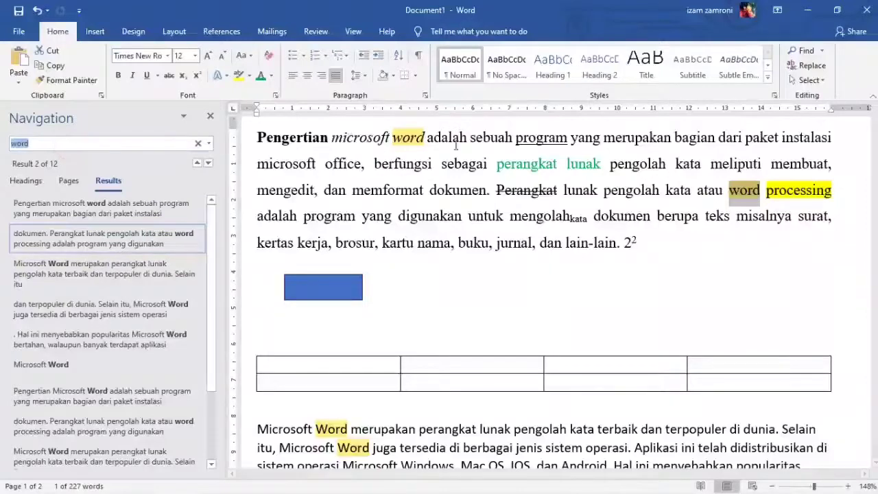
left_click(210, 116)
Step: Review the preset page margins, inspect the custom top and left margin values, and close the settings without changing them
left_click(134, 31)
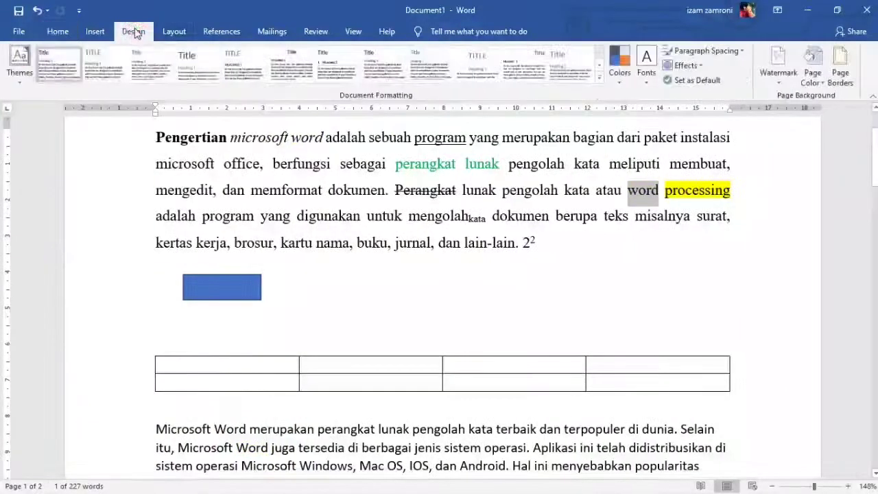
left_click(170, 32)
left_click(431, 240)
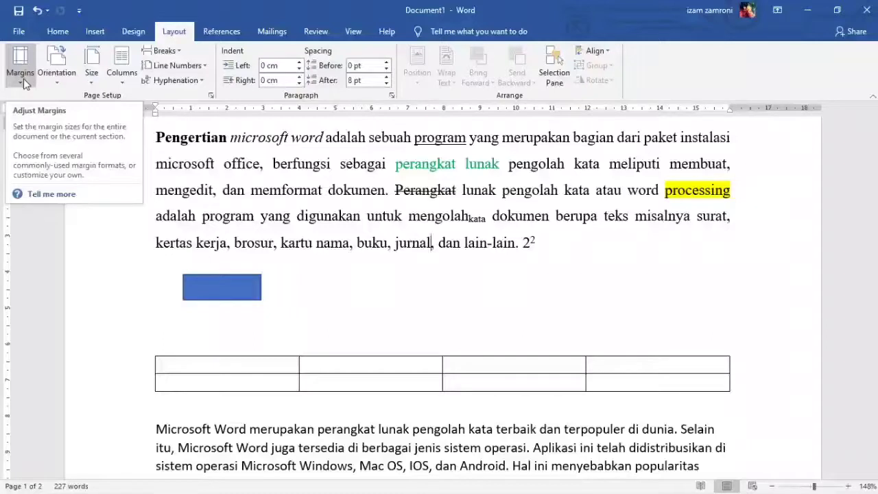
left_click(19, 74)
left_click(28, 82)
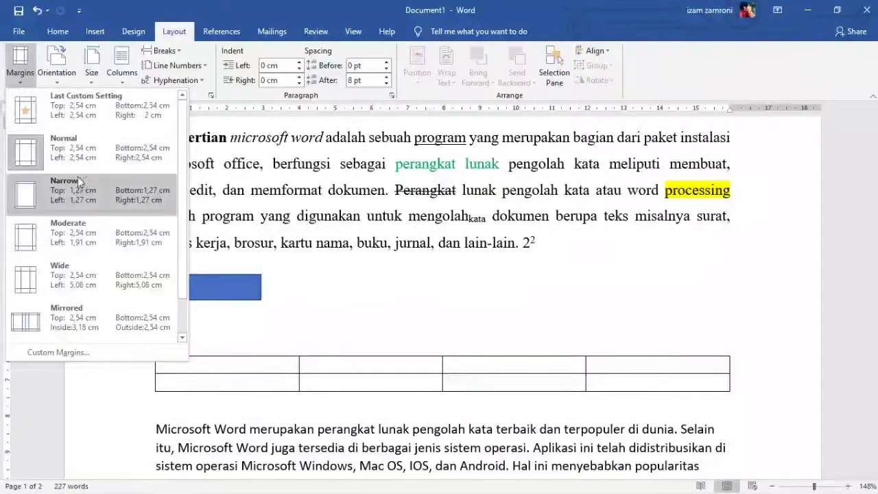
left_click(46, 352)
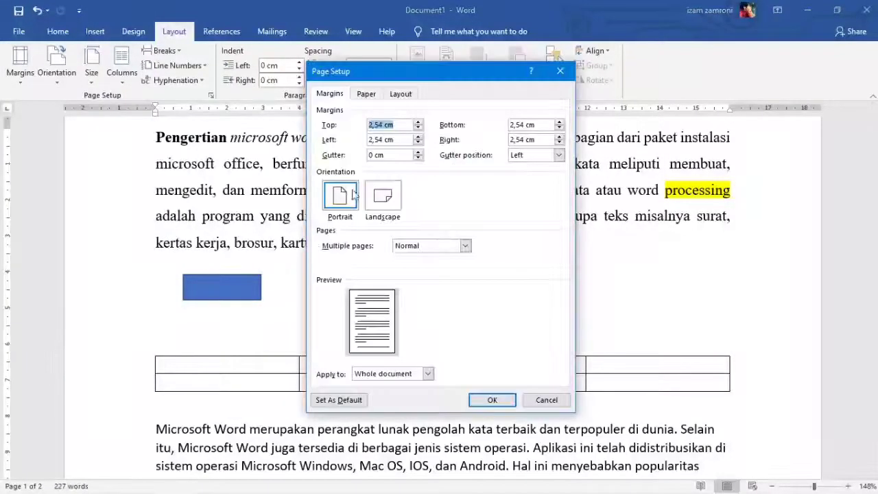
left_click(382, 127)
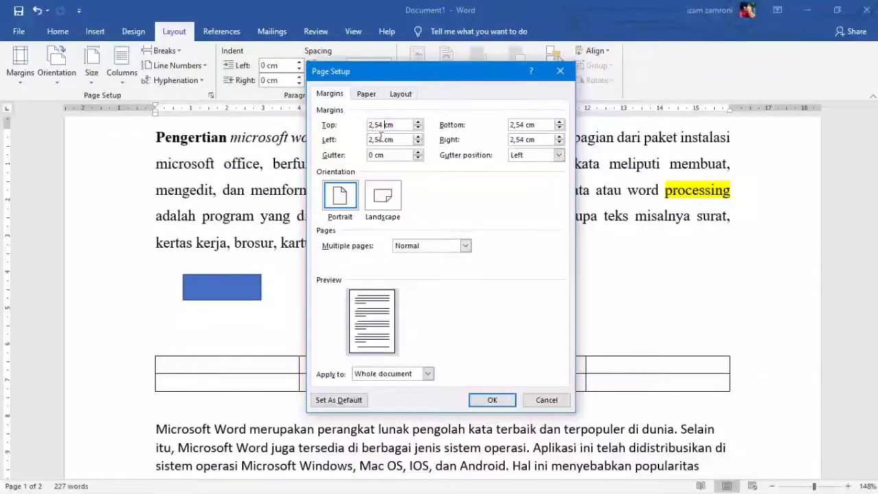
double_click(381, 140)
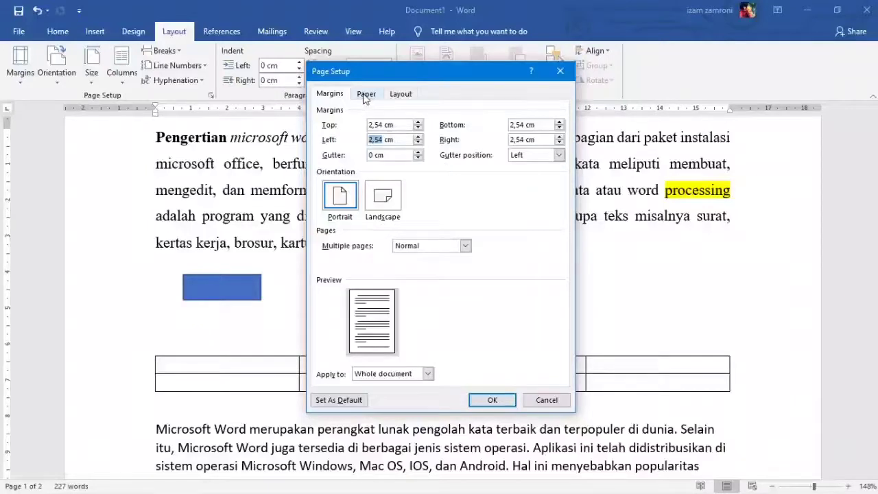
left_click(560, 71)
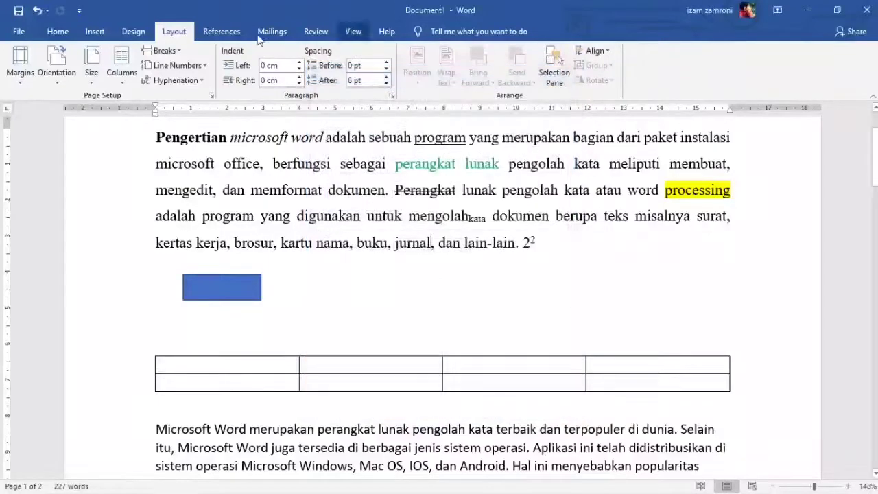
Step: Try the Landscape page orientation in Page Setup and switch back to Portrait
left_click(174, 32)
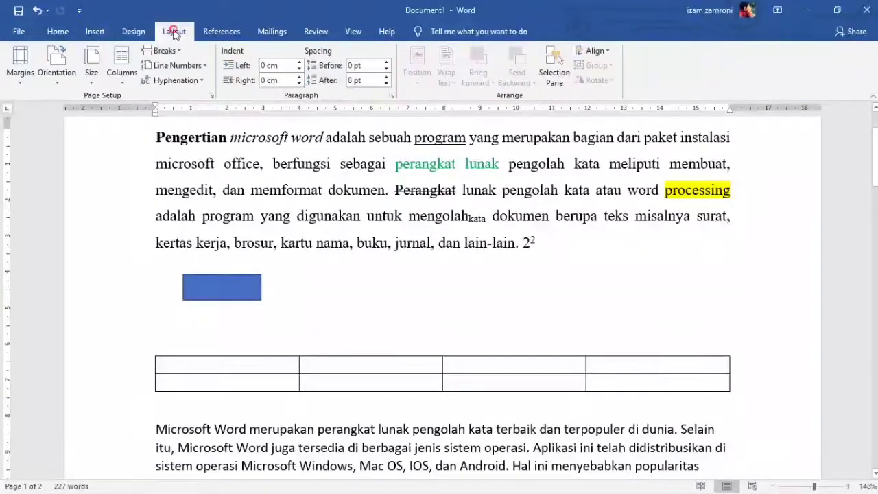
left_click(211, 96)
left_click(346, 94)
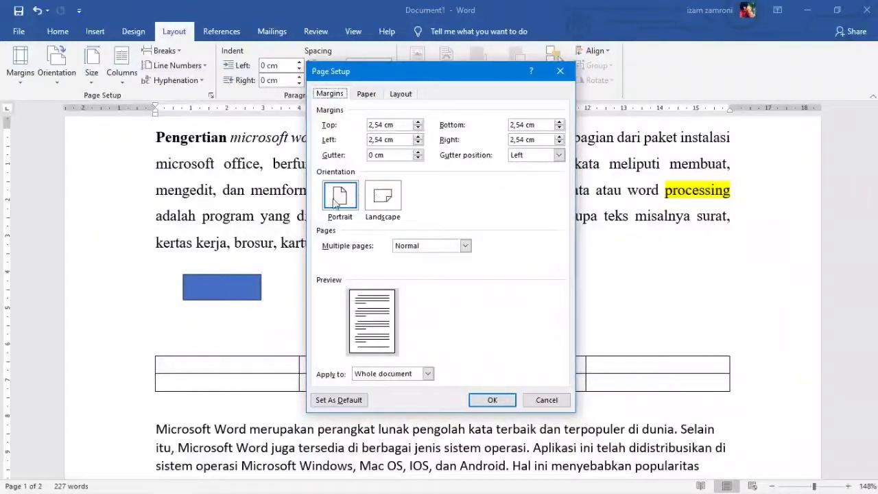
left_click(388, 202)
left_click(339, 197)
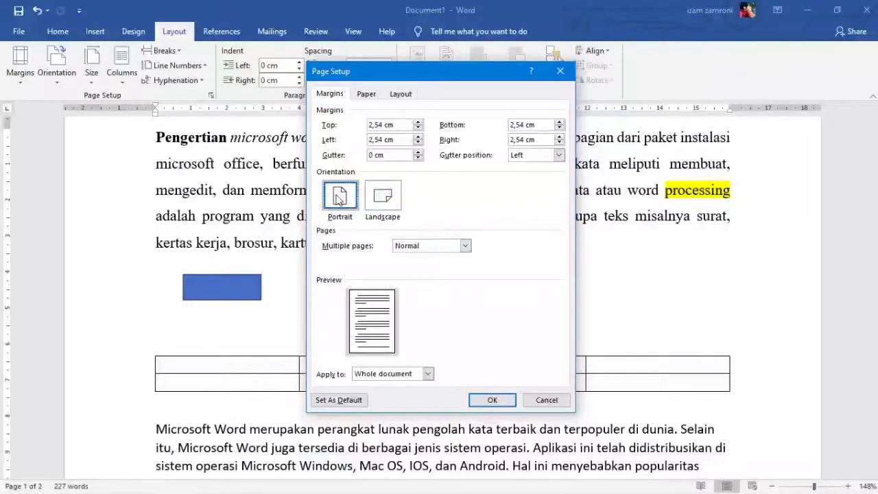
left_click(386, 199)
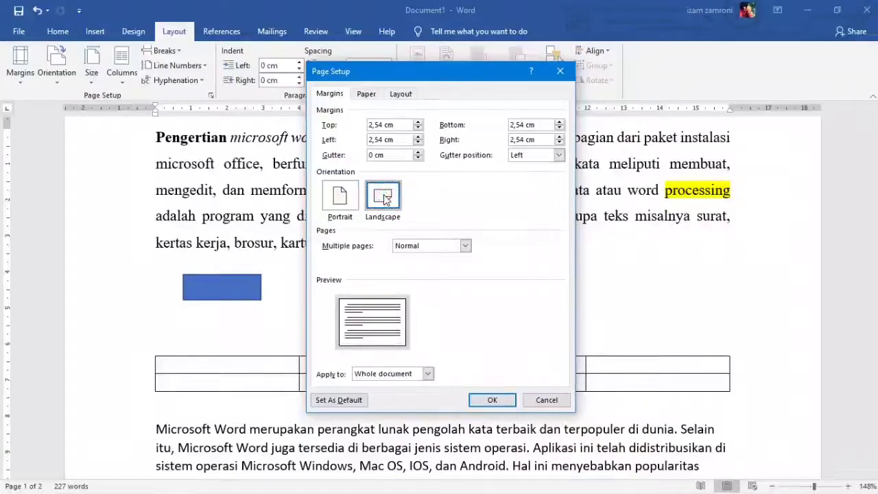
left_click(355, 194)
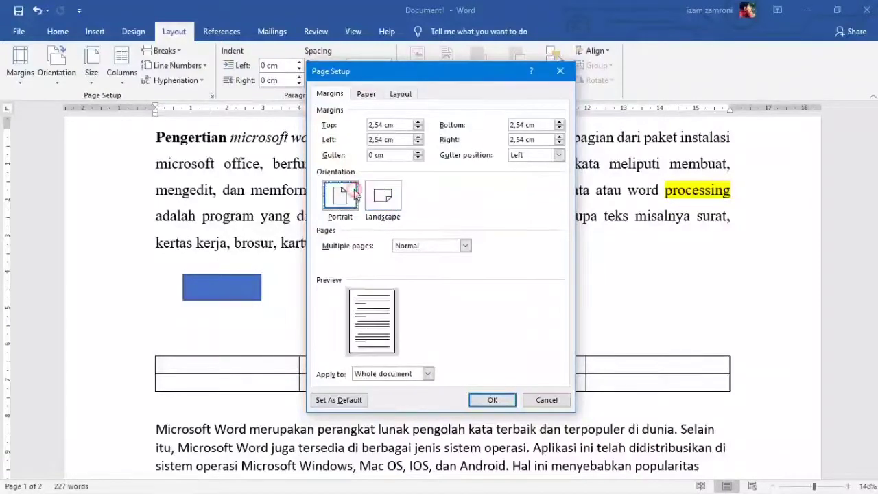
Step: Browse the available paper sizes in Page Setup and try the Custom size option
left_click(366, 94)
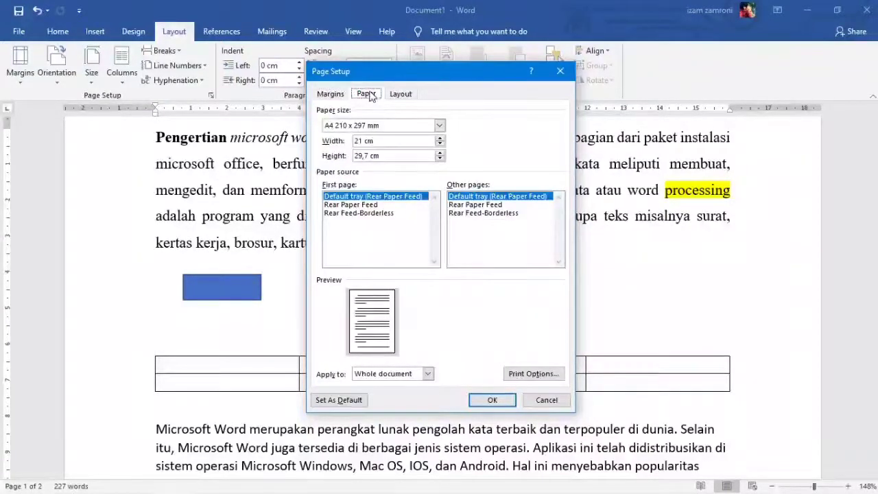
left_click(355, 124)
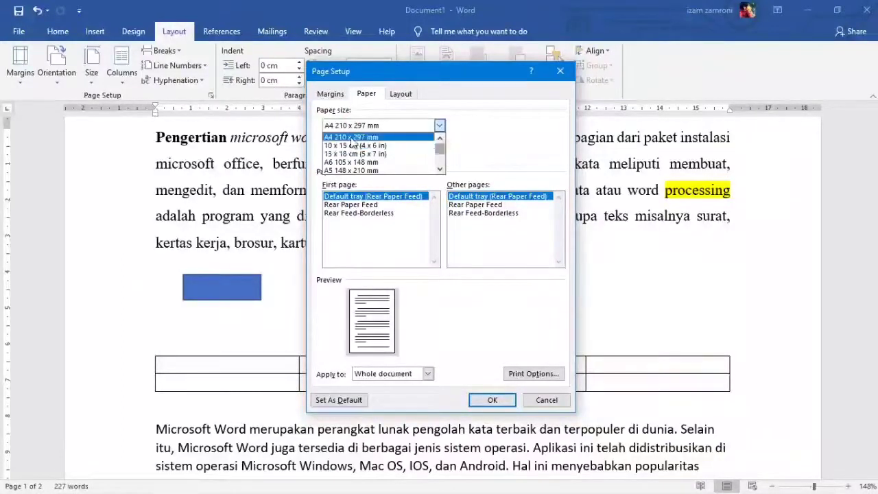
left_click_drag(439, 148, 441, 162)
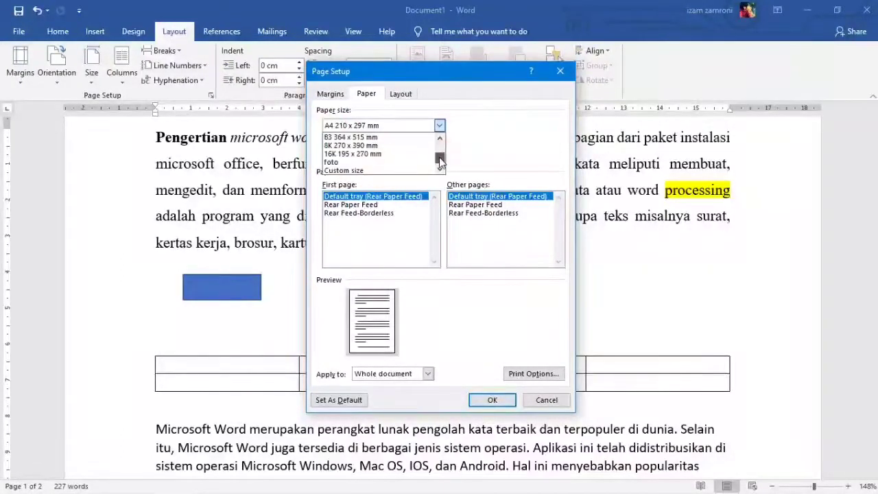
scroll(364, 158, "up", 5)
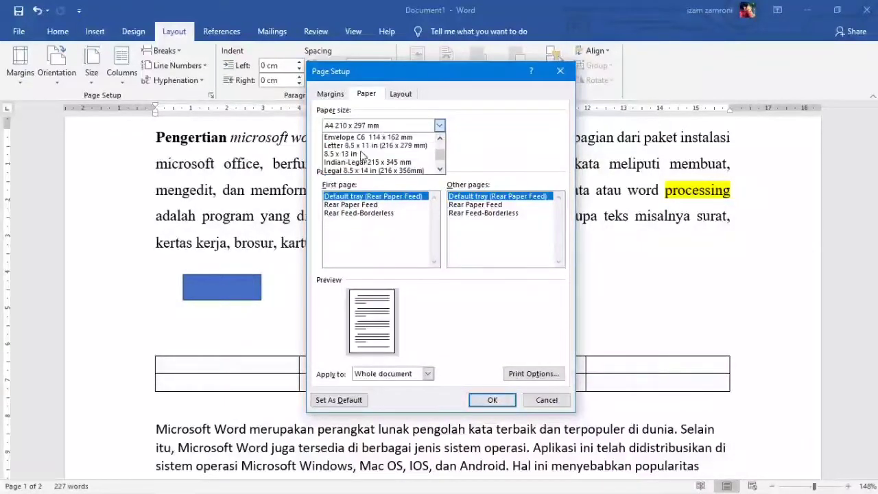
scroll(363, 155, "up", 4)
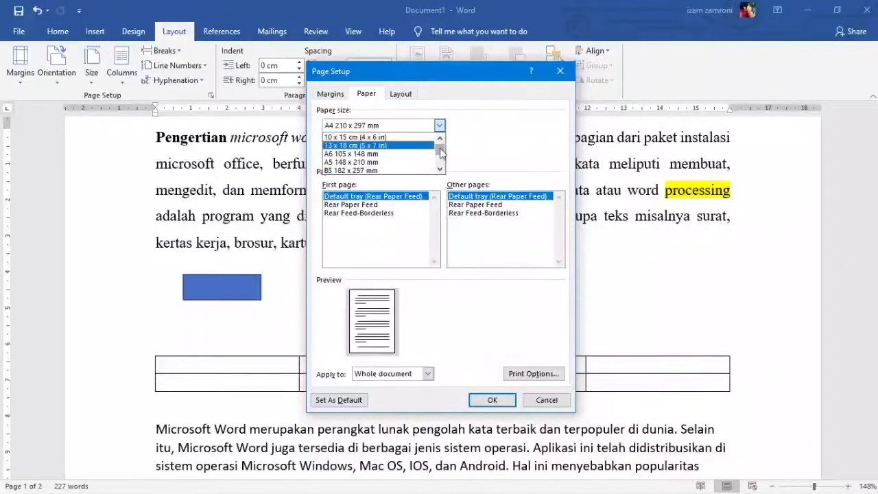
left_click_drag(440, 145, 438, 167)
left_click(368, 169)
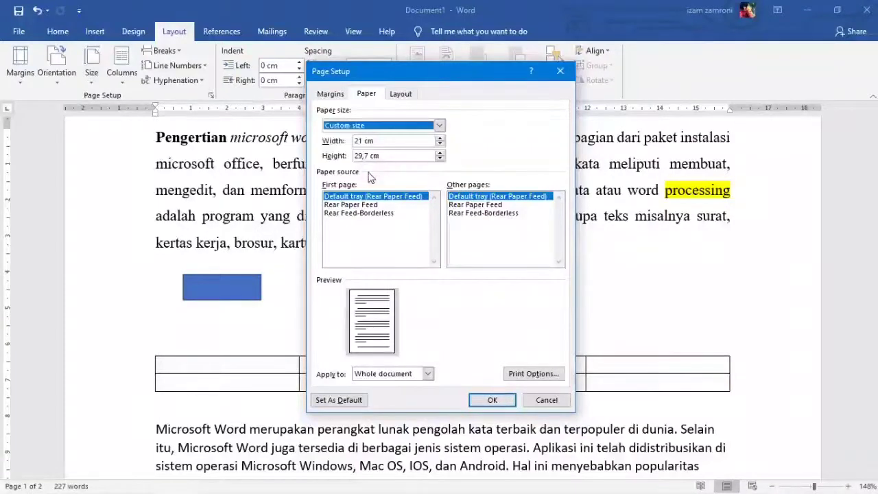
left_click(366, 141)
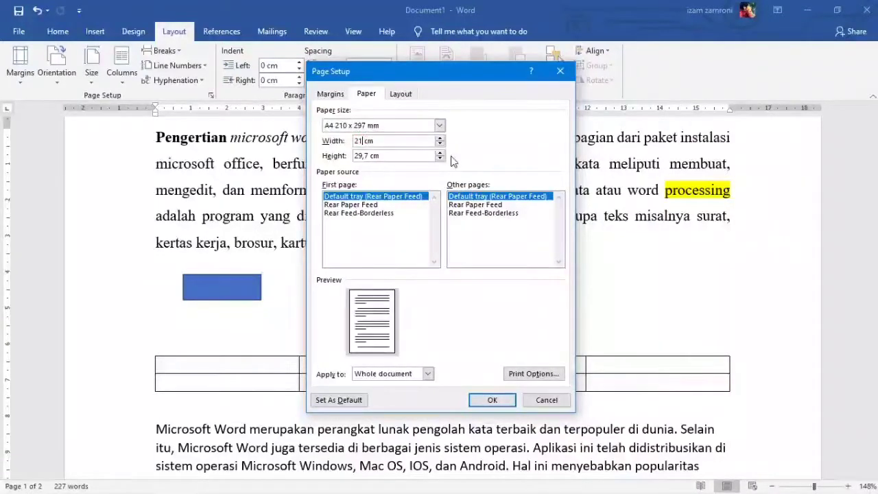
Step: Choose the Custom size paper option again and inspect the paper width and height values
left_click(439, 125)
scroll(439, 158, "down", 4)
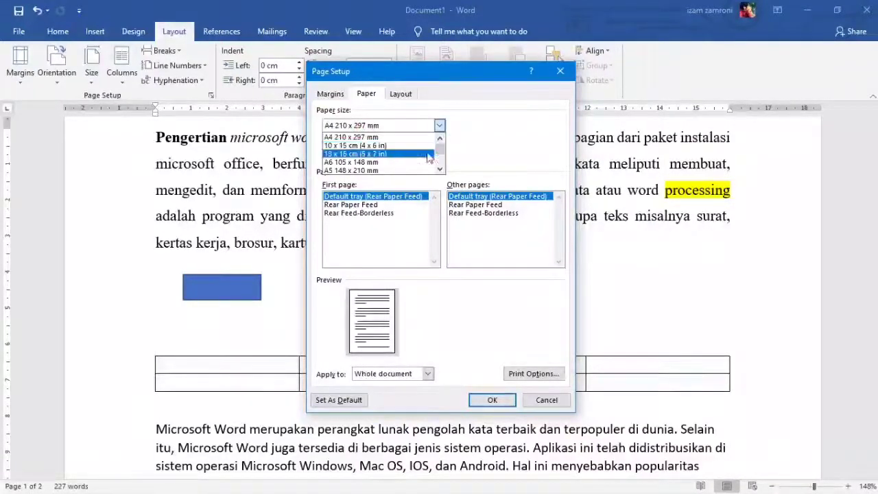
scroll(440, 170, "down", 2)
left_click(368, 169)
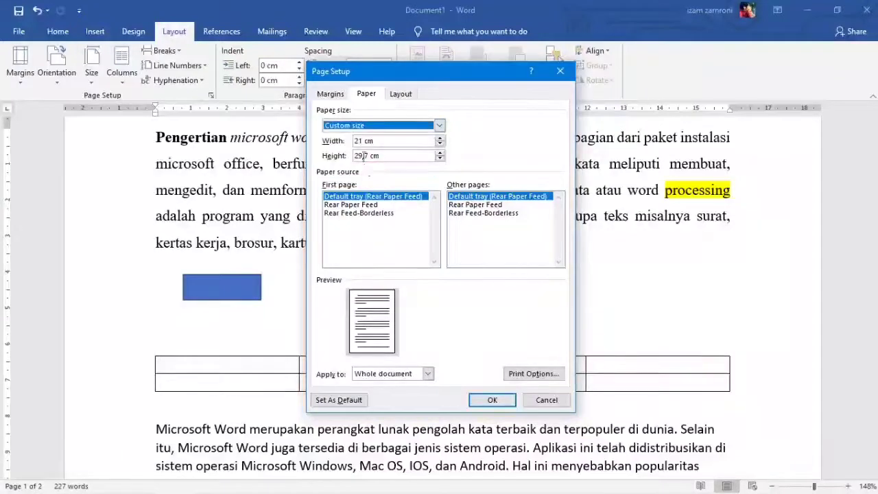
left_click(363, 141)
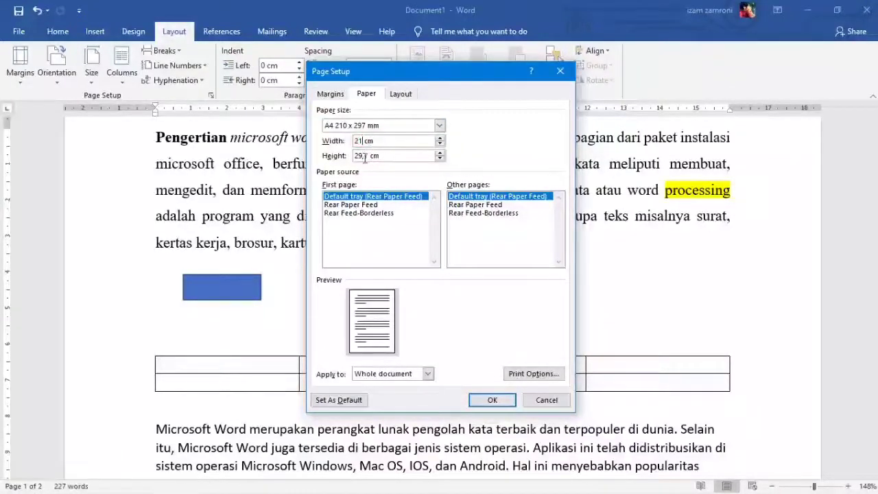
left_click_drag(349, 156, 379, 157)
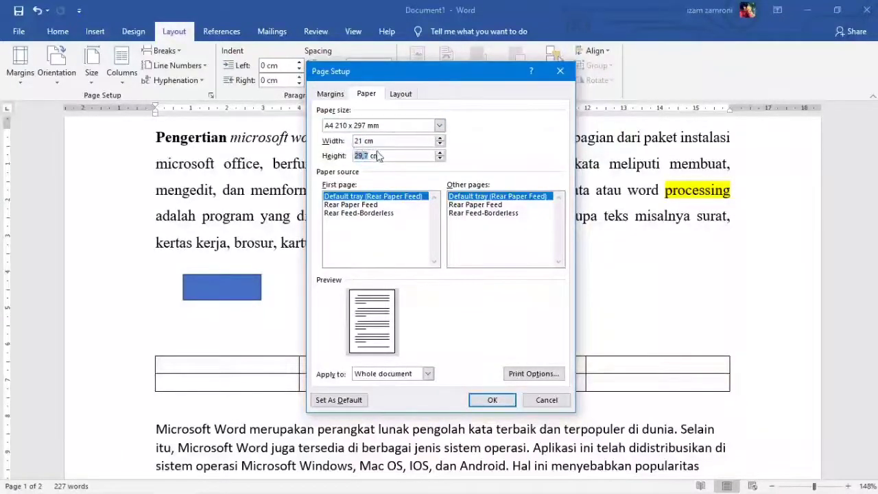
Step: Review the section, header and footer layout options in Page Setup and close the dialog without applying changes
left_click(400, 94)
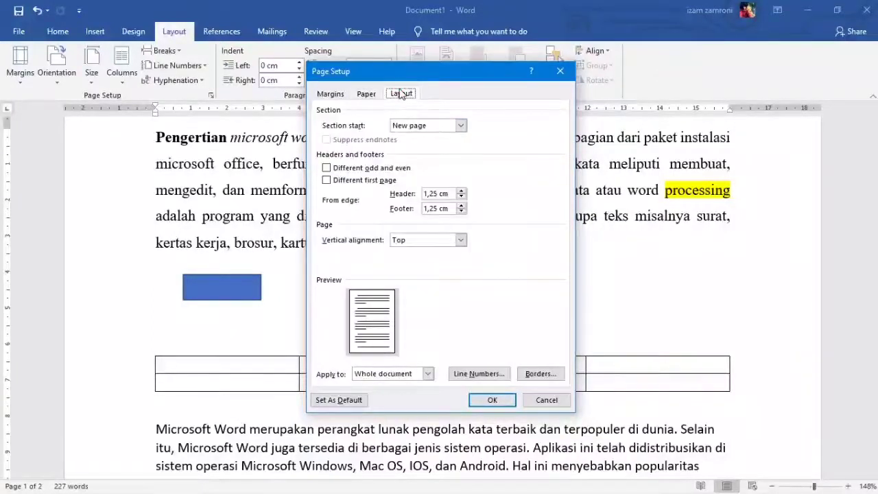
left_click(324, 94)
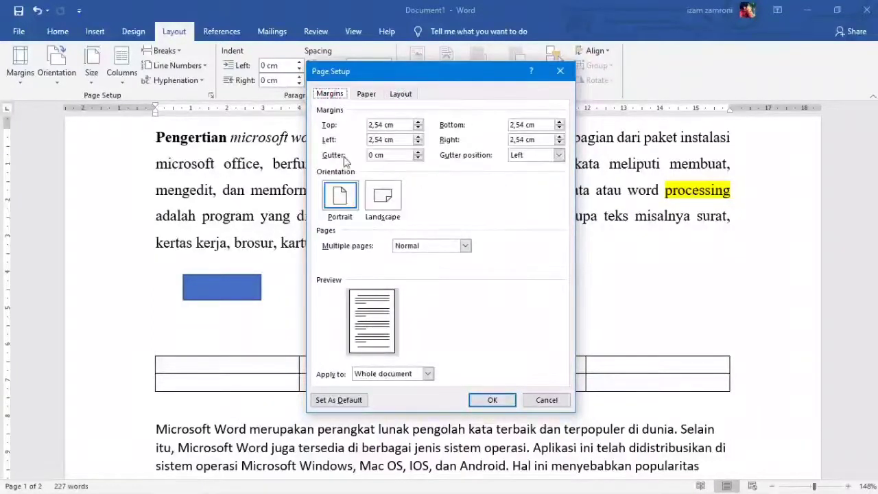
left_click(538, 403)
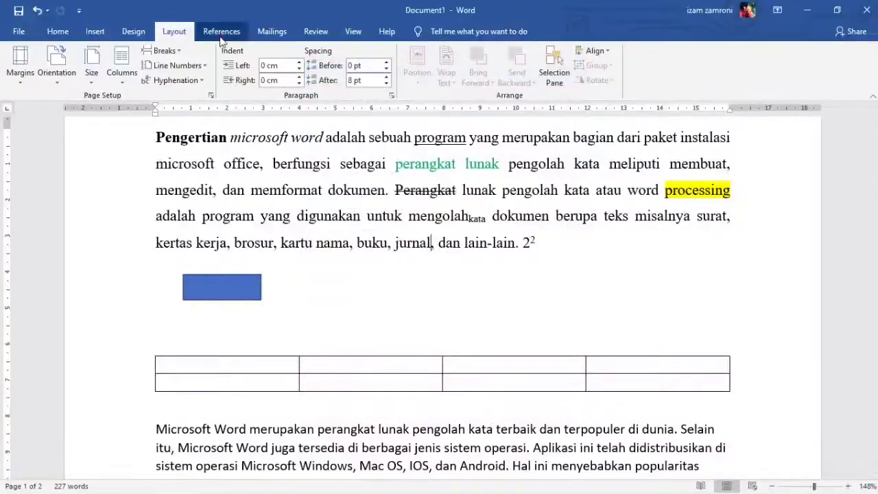
Step: Look through the References, Mailings and View commands, and turn the ruler off and on again
left_click(221, 37)
left_click(277, 32)
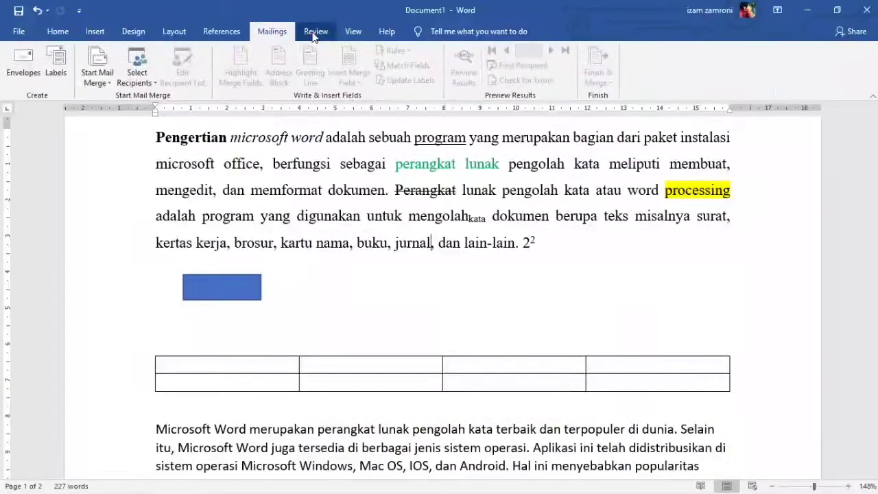
left_click(356, 32)
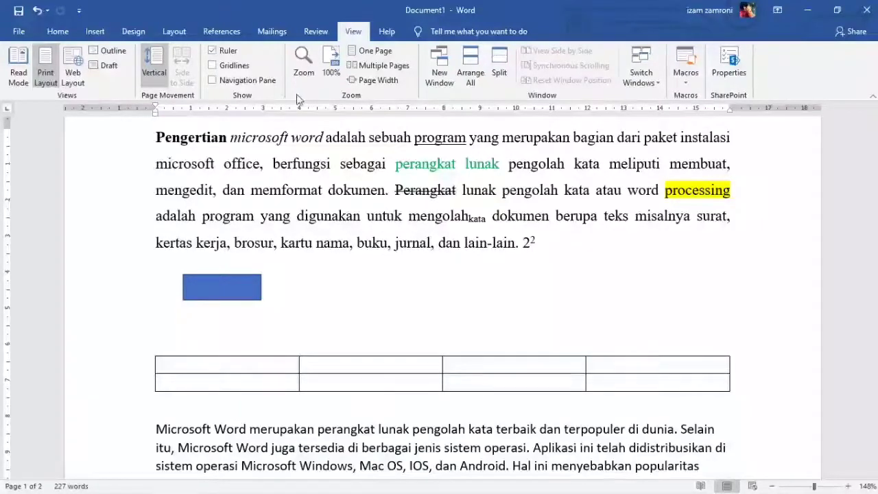
left_click(217, 52)
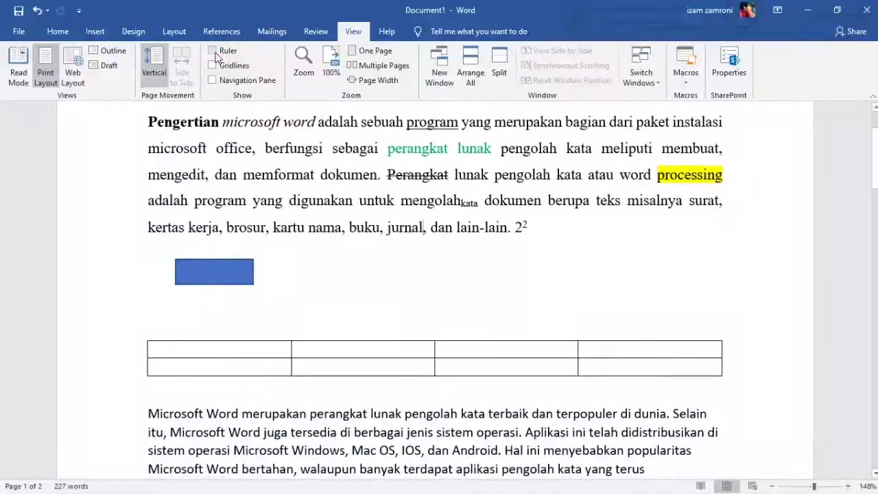
left_click(217, 52)
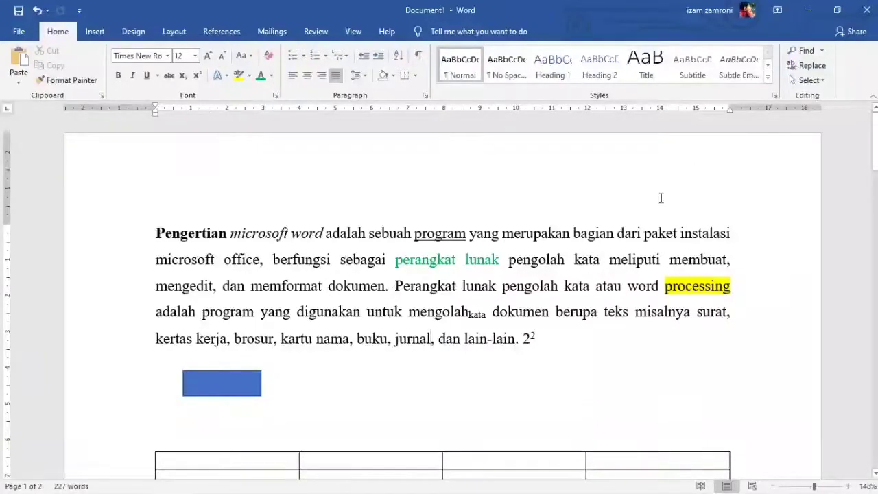
Step: Try selecting the first paragraph, and select the Microsoft Word and Microsoft Excel lines below the second paragraph
scroll(190, 229, "down", 4)
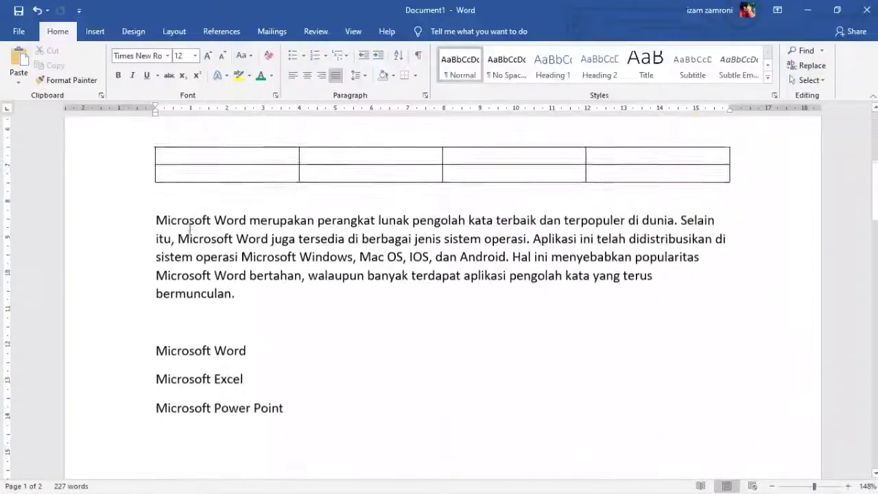
scroll(190, 229, "up", 4)
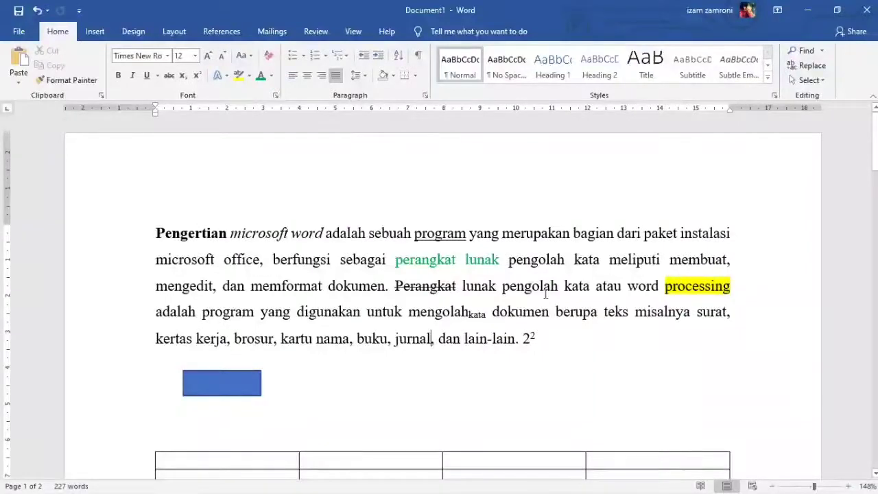
left_click_drag(580, 343, 140, 243)
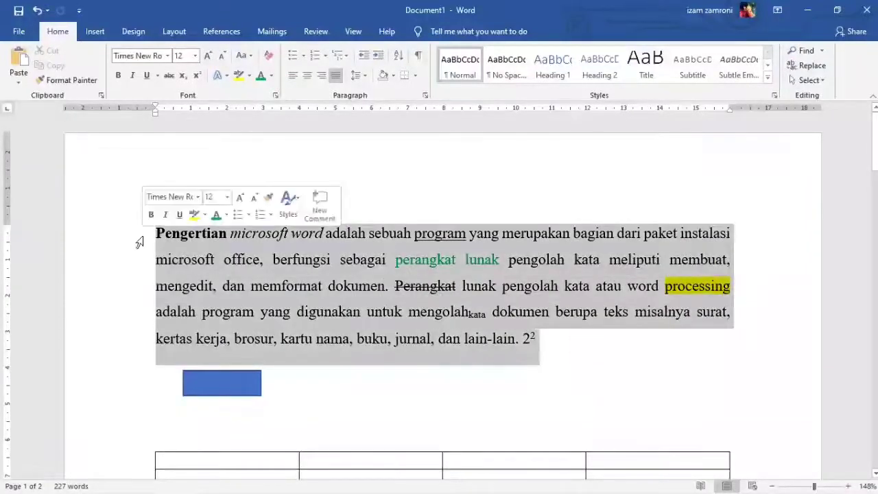
scroll(182, 272, "down", 10)
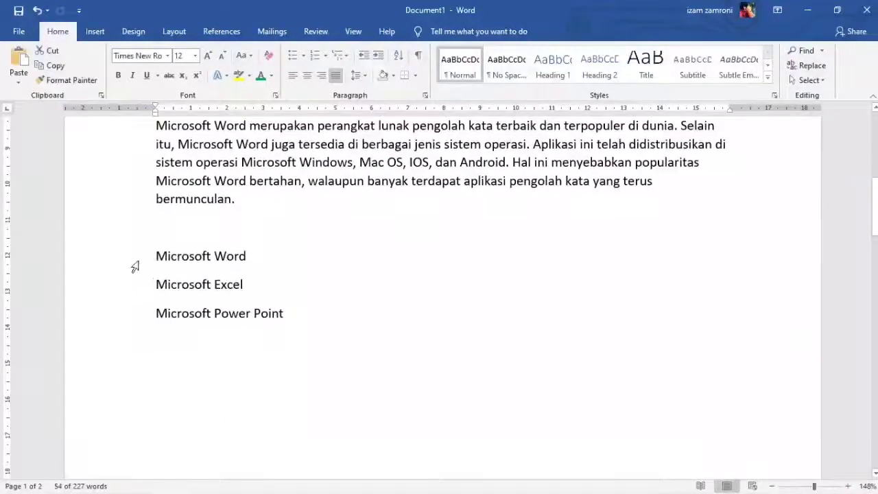
left_click_drag(155, 255, 313, 302)
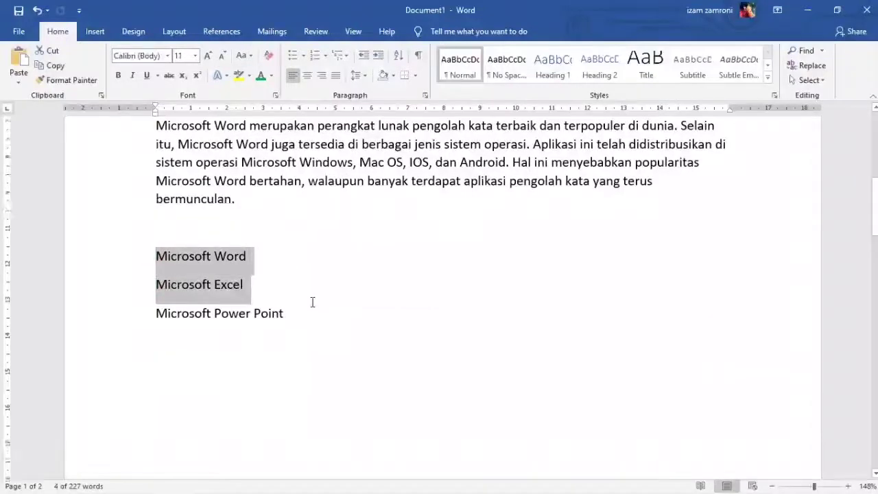
scroll(308, 288, "up", 3)
scroll(226, 308, "up", 4)
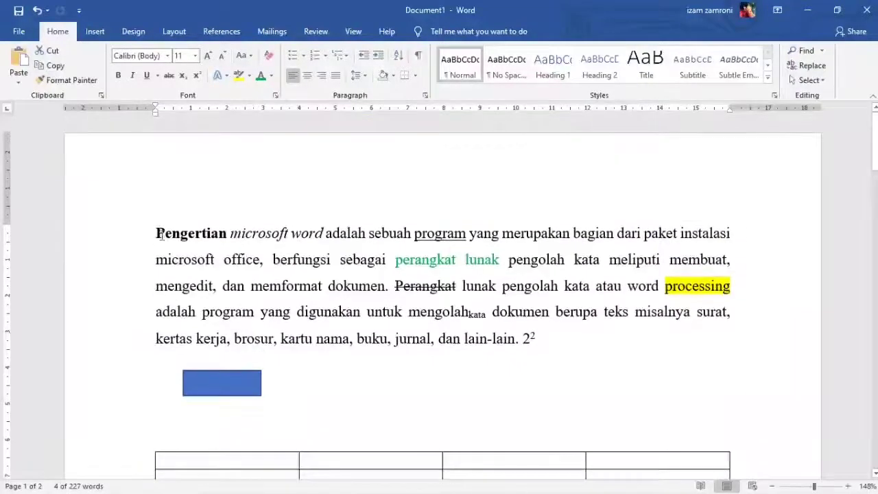
Step: Select the text of the first paragraph, deselect it, and place the cursor at the end of the second paragraph
left_click(158, 228)
left_click_drag(173, 229, 634, 351)
left_click(534, 265)
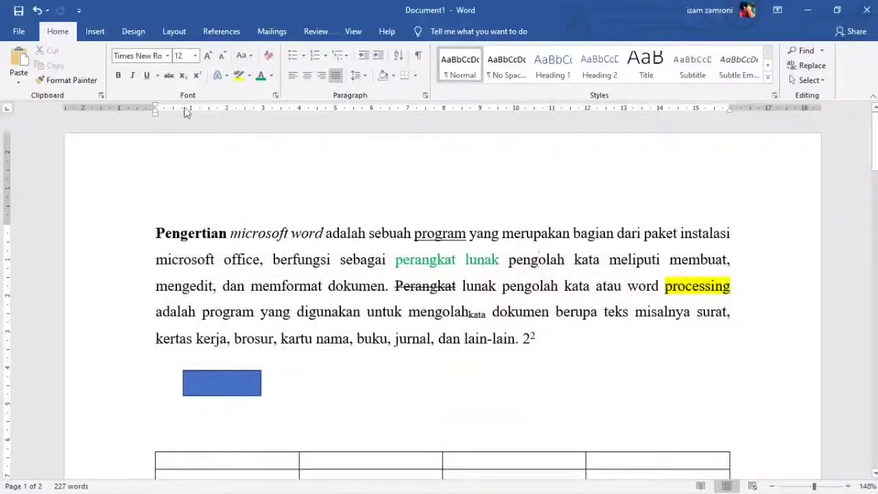
left_click_drag(153, 234, 645, 398)
left_click(302, 267)
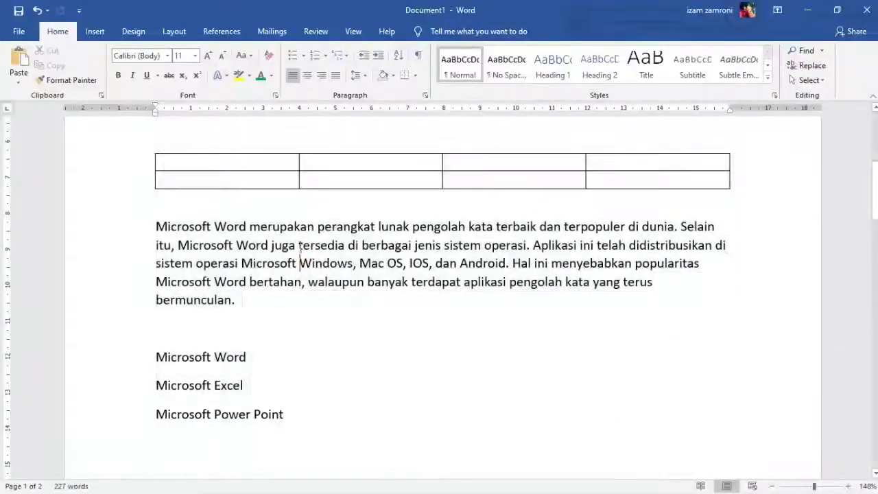
left_click(272, 304)
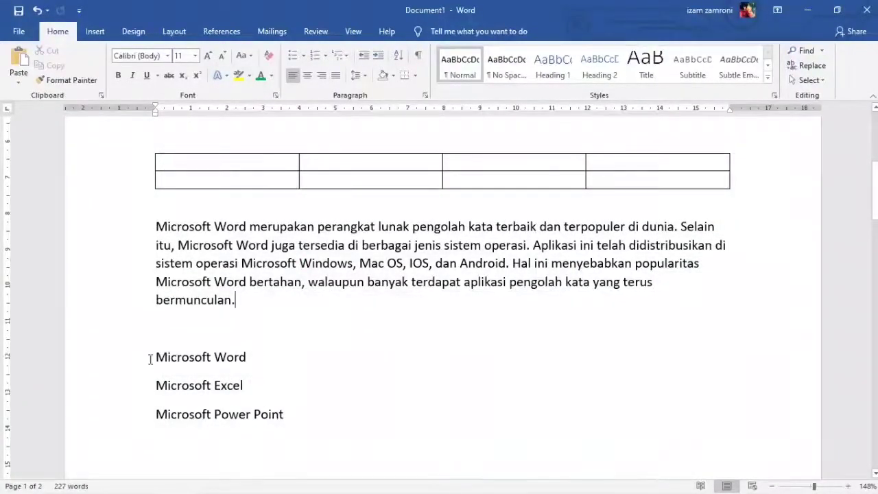
Step: Turn the Microsoft Word, Microsoft Excel and Microsoft Power Point lines into a numbered list and deselect it
left_click_drag(149, 357, 297, 418)
mouse_move(306, 148)
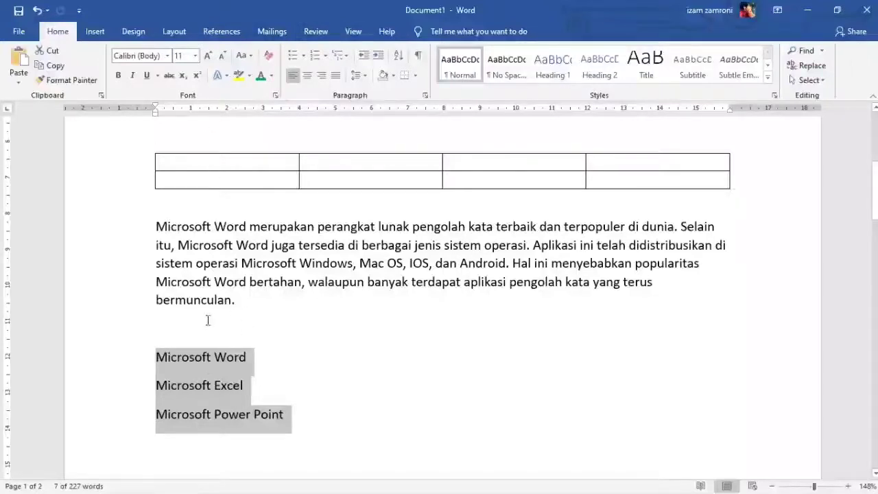
left_click(253, 331)
left_click_drag(151, 358, 299, 423)
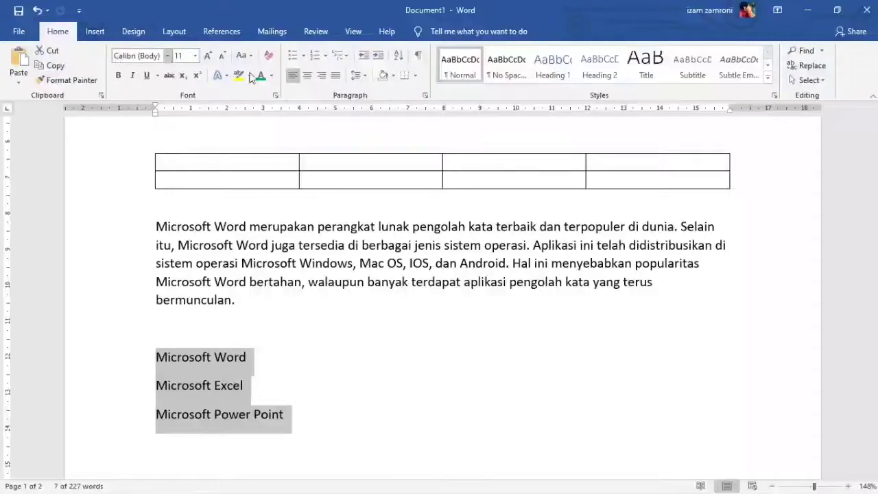
left_click(314, 55)
left_click(382, 327)
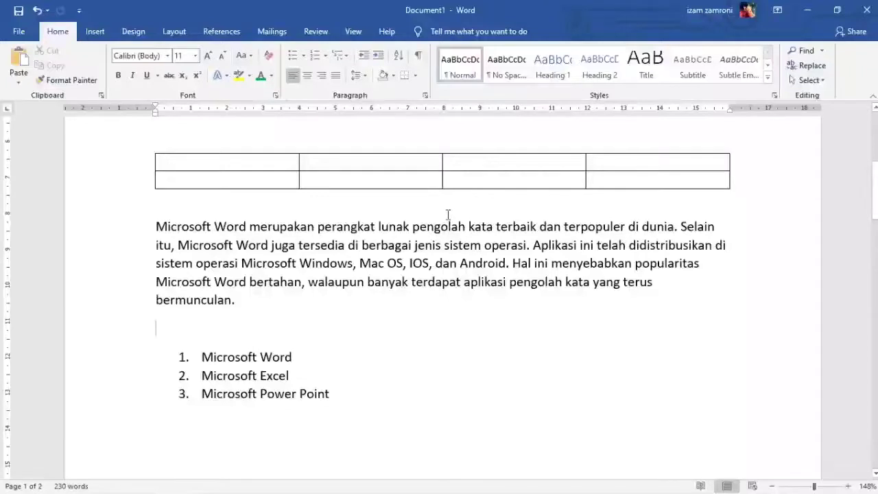
Step: Copy the whole paragraph beginning "Microsoft Word merupakan" and place the cursor at its end
left_click_drag(154, 227, 259, 302)
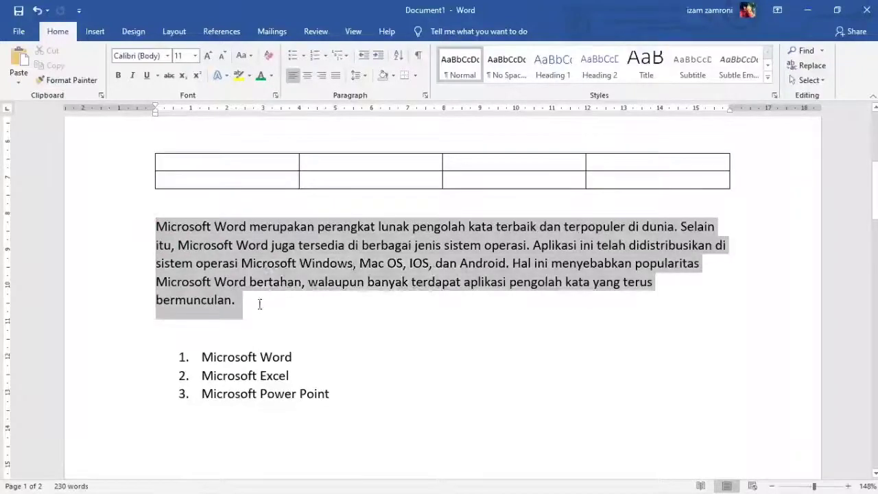
left_click(157, 227)
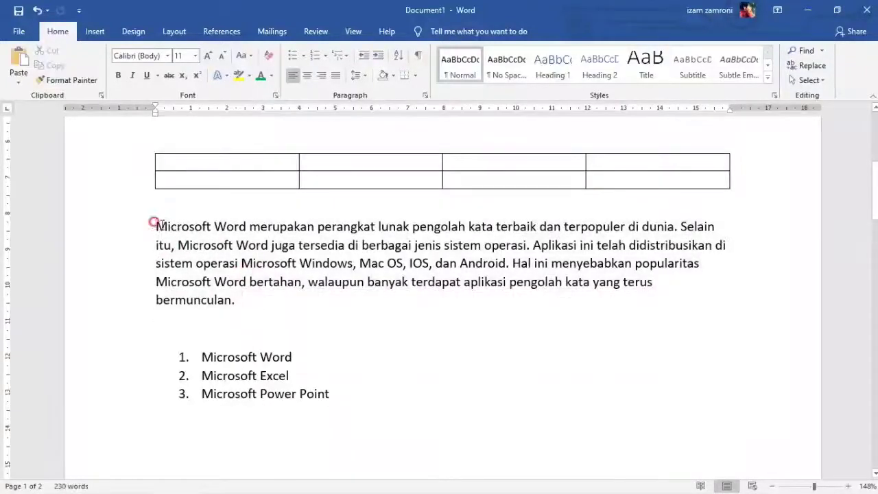
left_click_drag(157, 227, 288, 308)
left_click(55, 66)
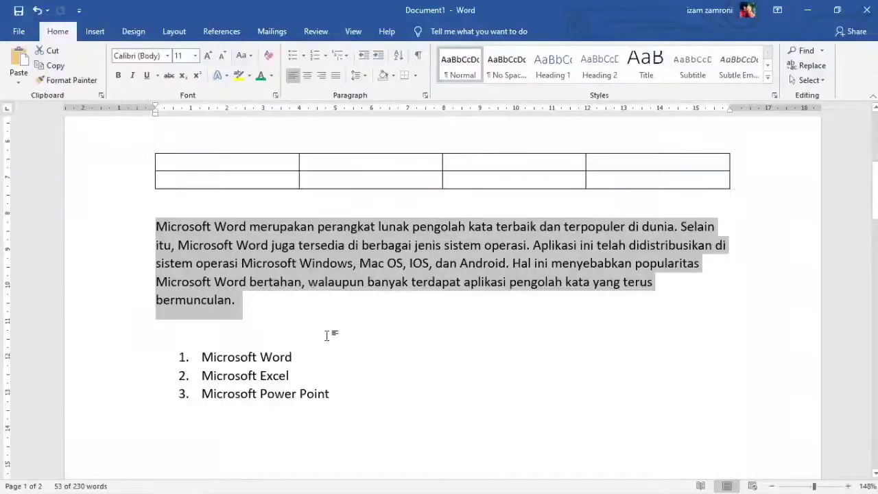
left_click(327, 311)
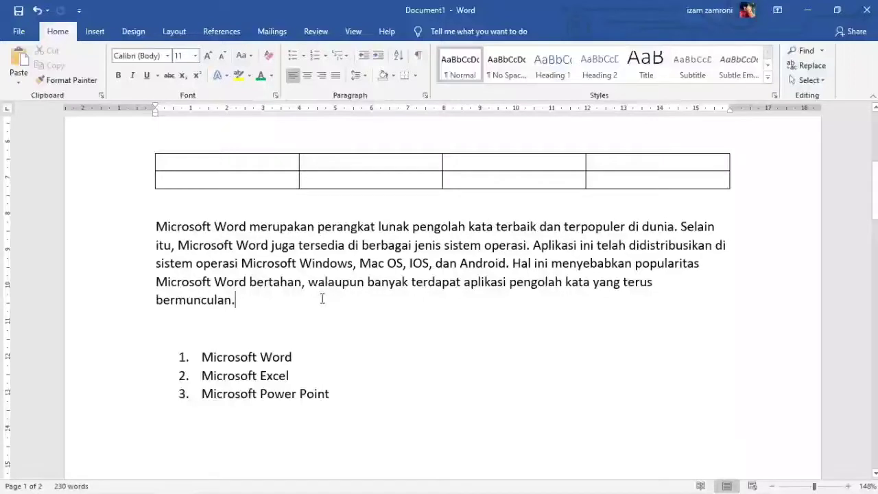
Step: Reselect the paragraph beginning "Microsoft Word merupakan", add a new line after it, and paste the copied paragraph there
left_click(317, 298, "ctrl")
left_click(281, 325)
left_click_drag(252, 297, 143, 227)
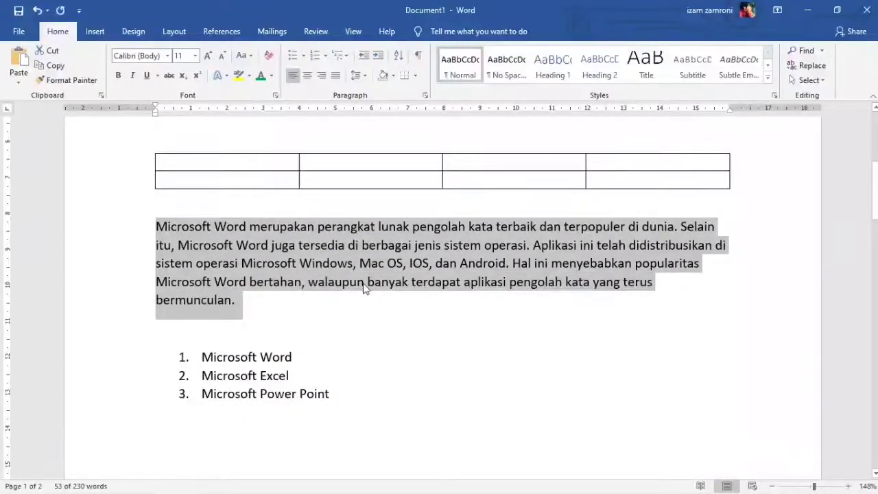
left_click(294, 302)
key("Return")
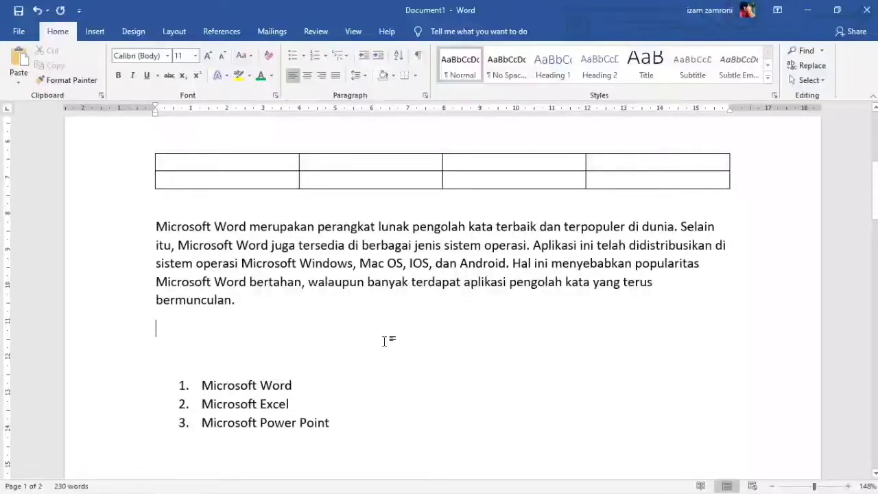
key("ctrl+v")
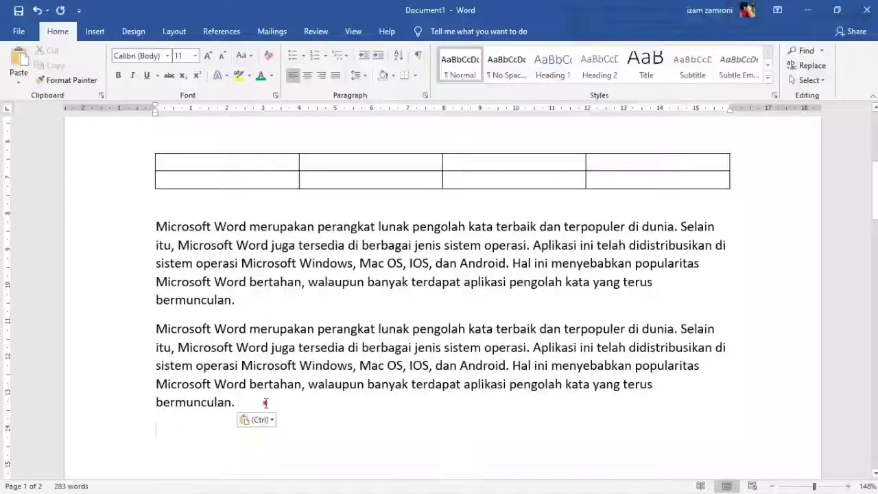
left_click_drag(258, 403, 105, 366)
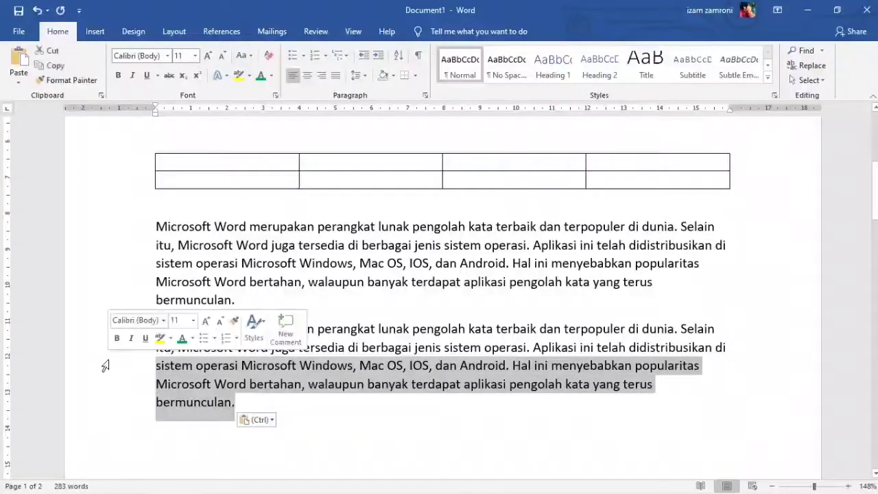
left_click(320, 387)
left_click(218, 294)
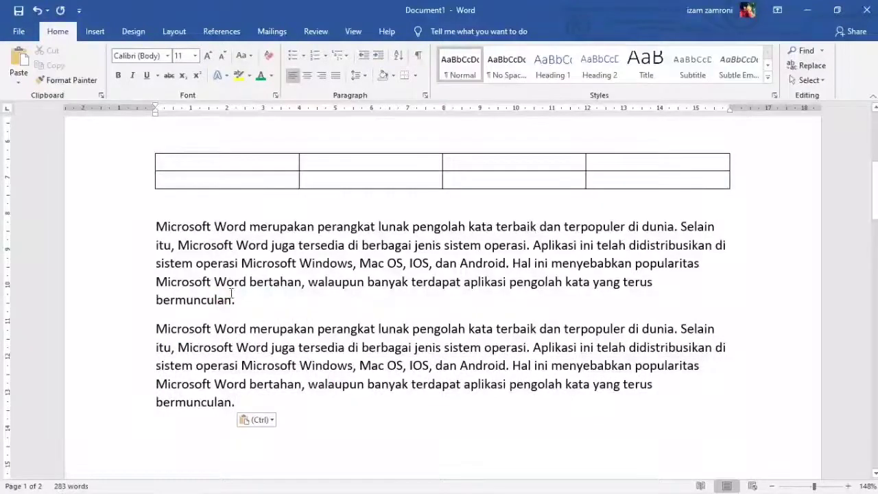
left_click(263, 263)
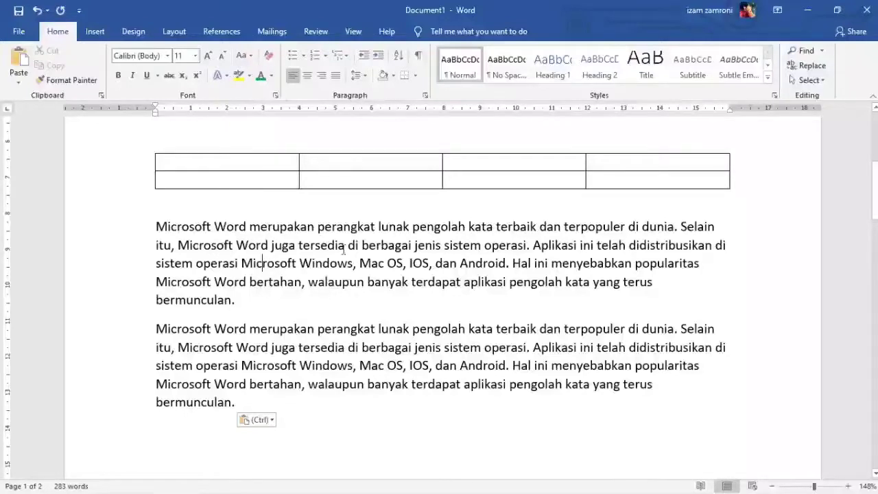
Step: Try saving the document with the local Documents folder as location, select the whole suggested file name, and cancel the save
left_click(19, 32)
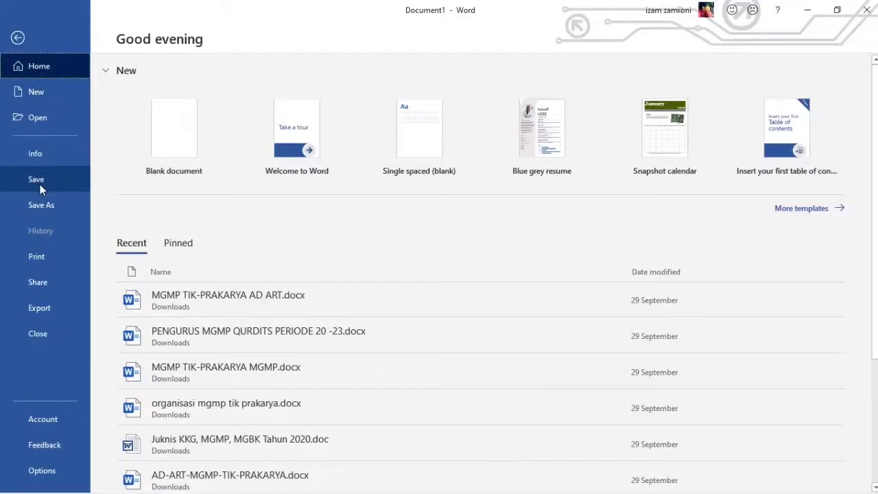
left_click(18, 38)
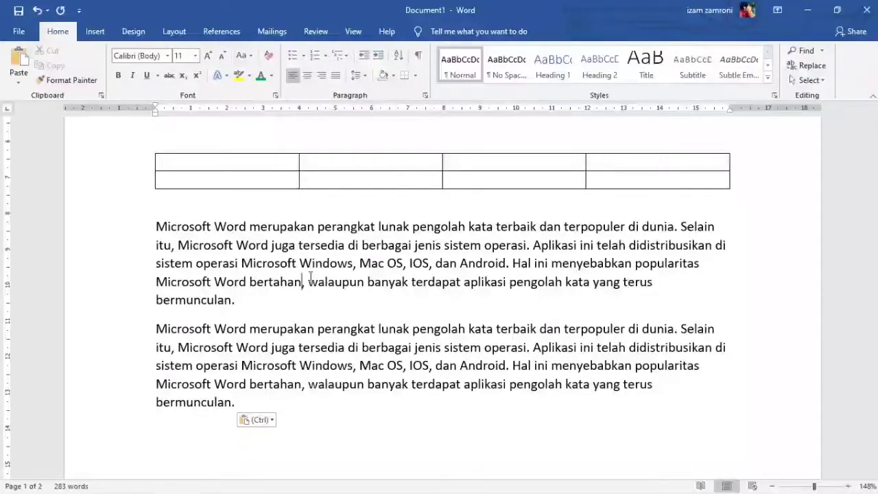
key("ctrl+s")
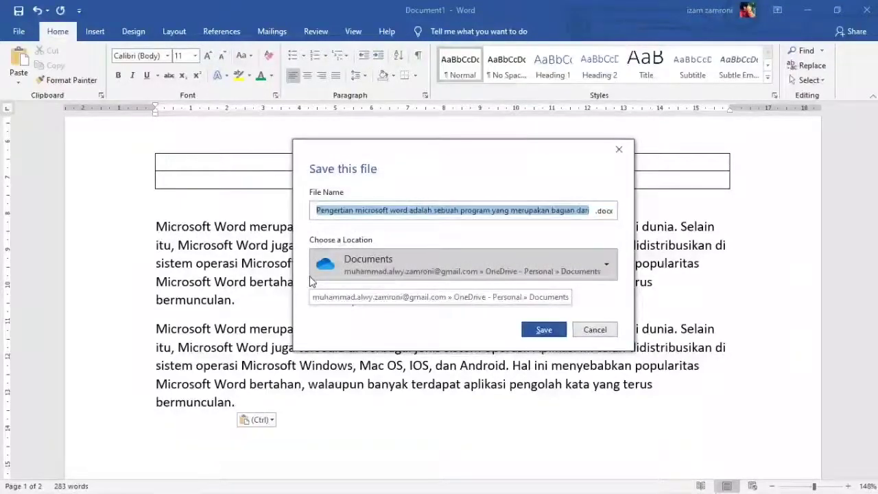
left_click(371, 264)
left_click(367, 324)
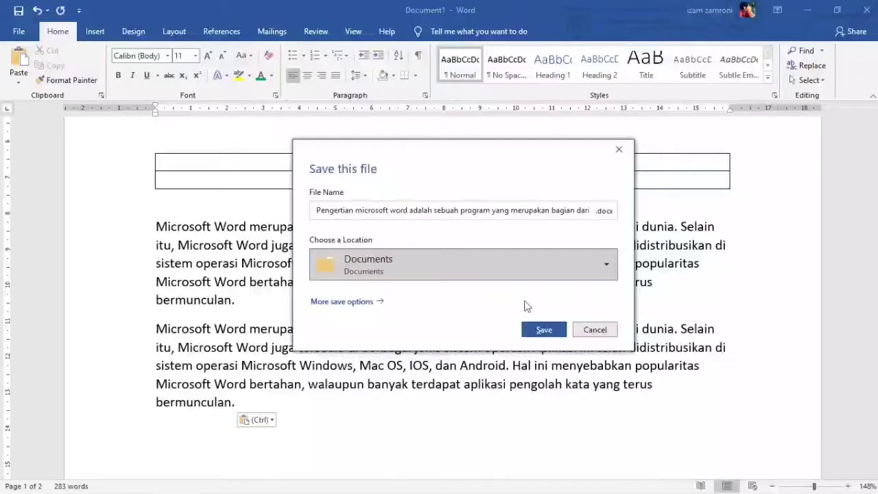
left_click_drag(313, 210, 566, 295)
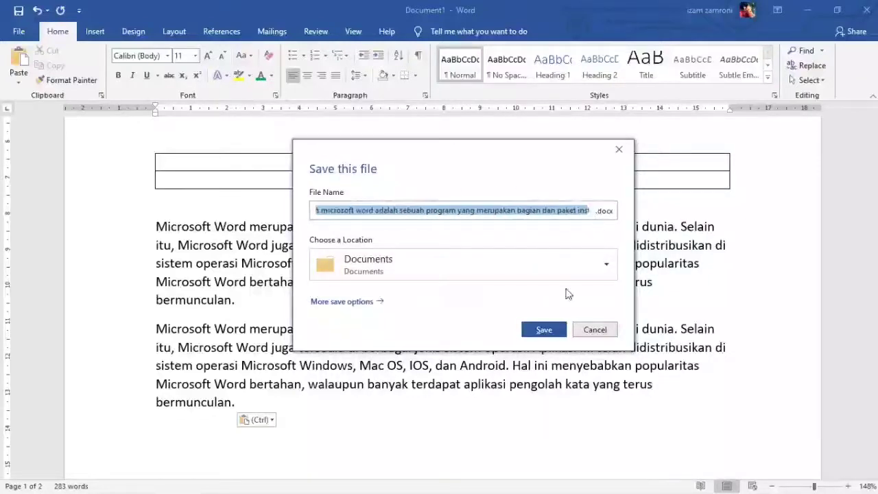
left_click(594, 330)
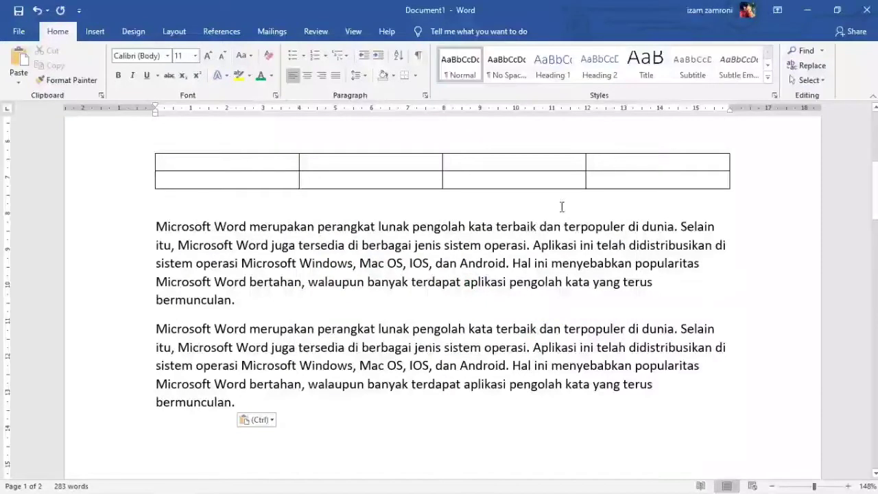